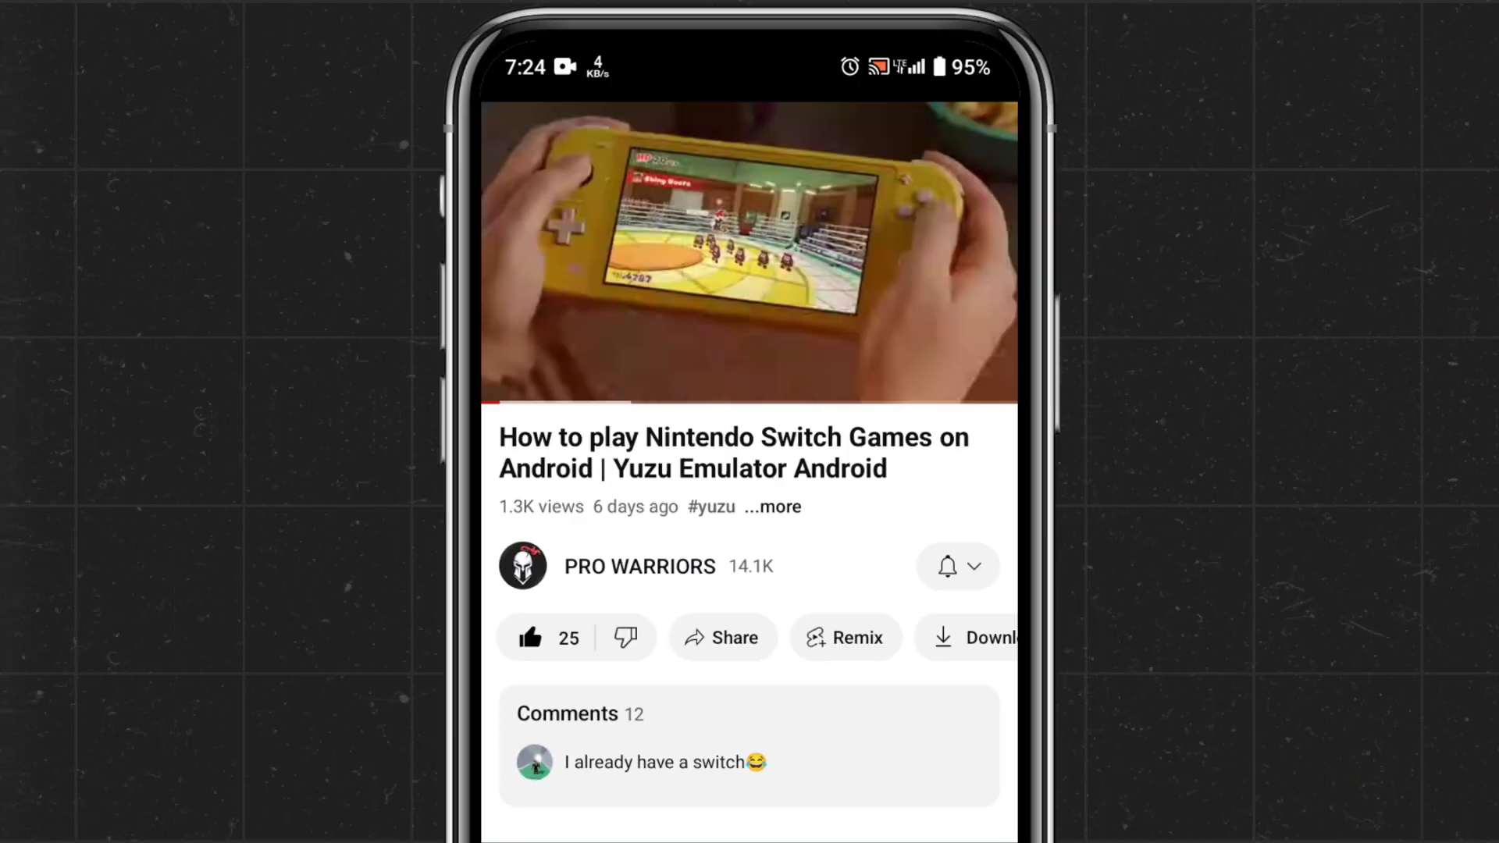
{"action": "left_click", "coordinate": [958, 566]}
{"action": "left_click", "coordinate": [606, 499]}
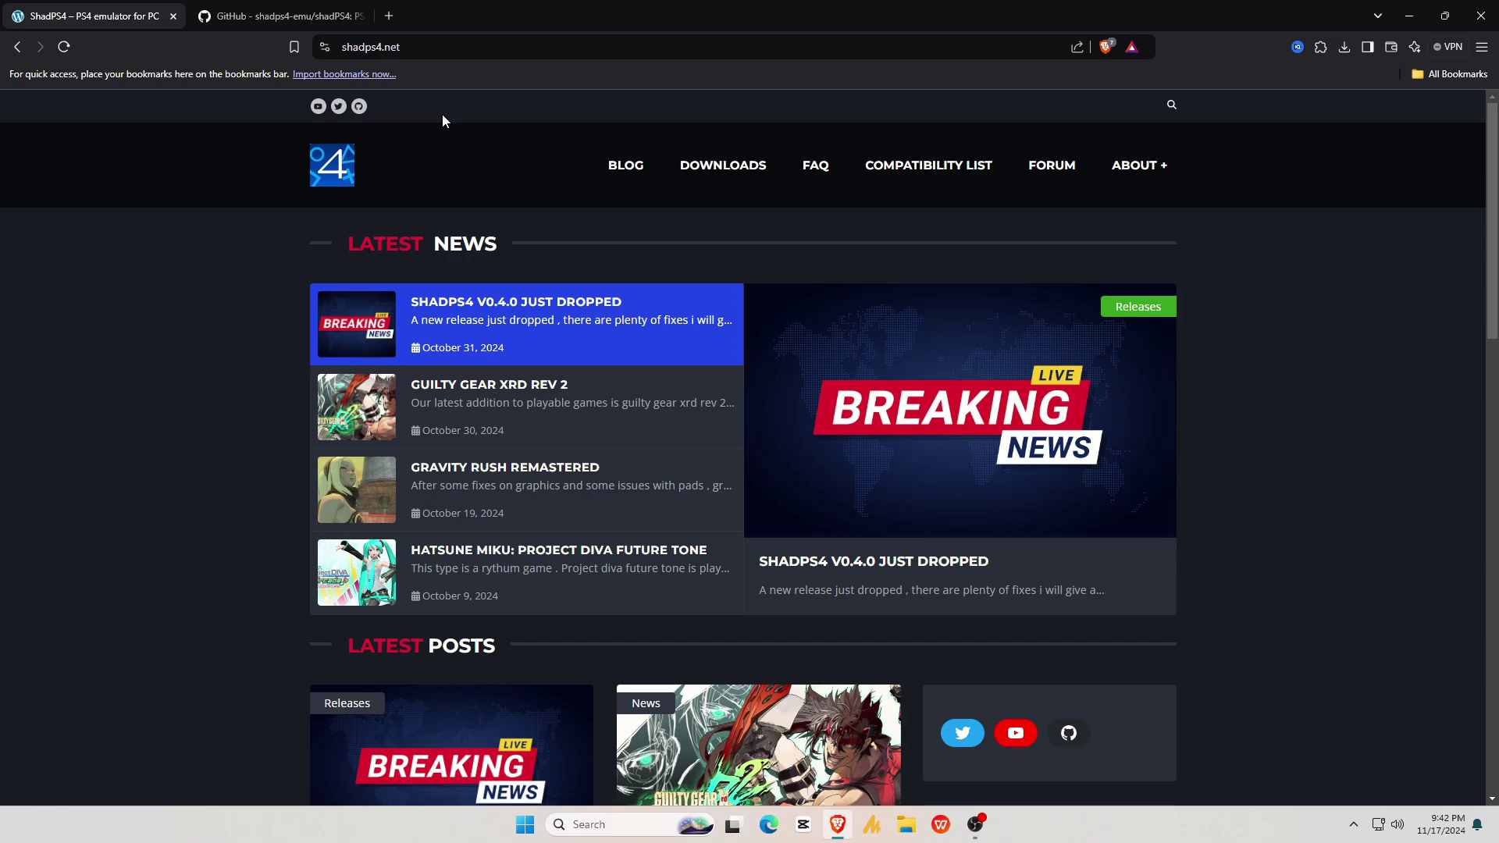
Download the shadPS4 v0.4.0 Windows QT build from the downloads page of shadps4.net.
{"action": "left_click", "coordinate": [289, 17]}
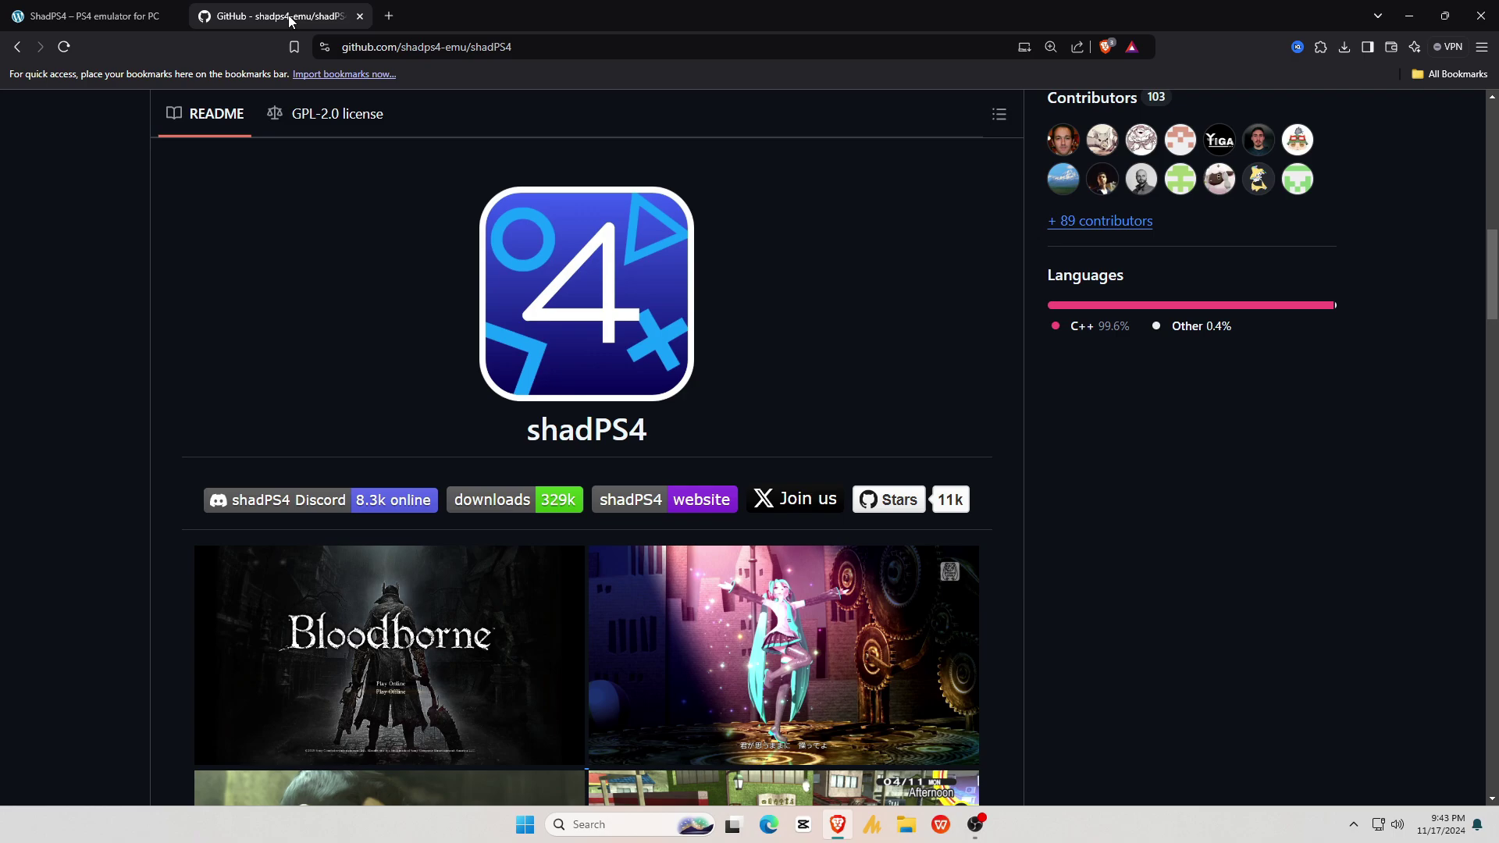
{"action": "left_click", "coordinate": [105, 12]}
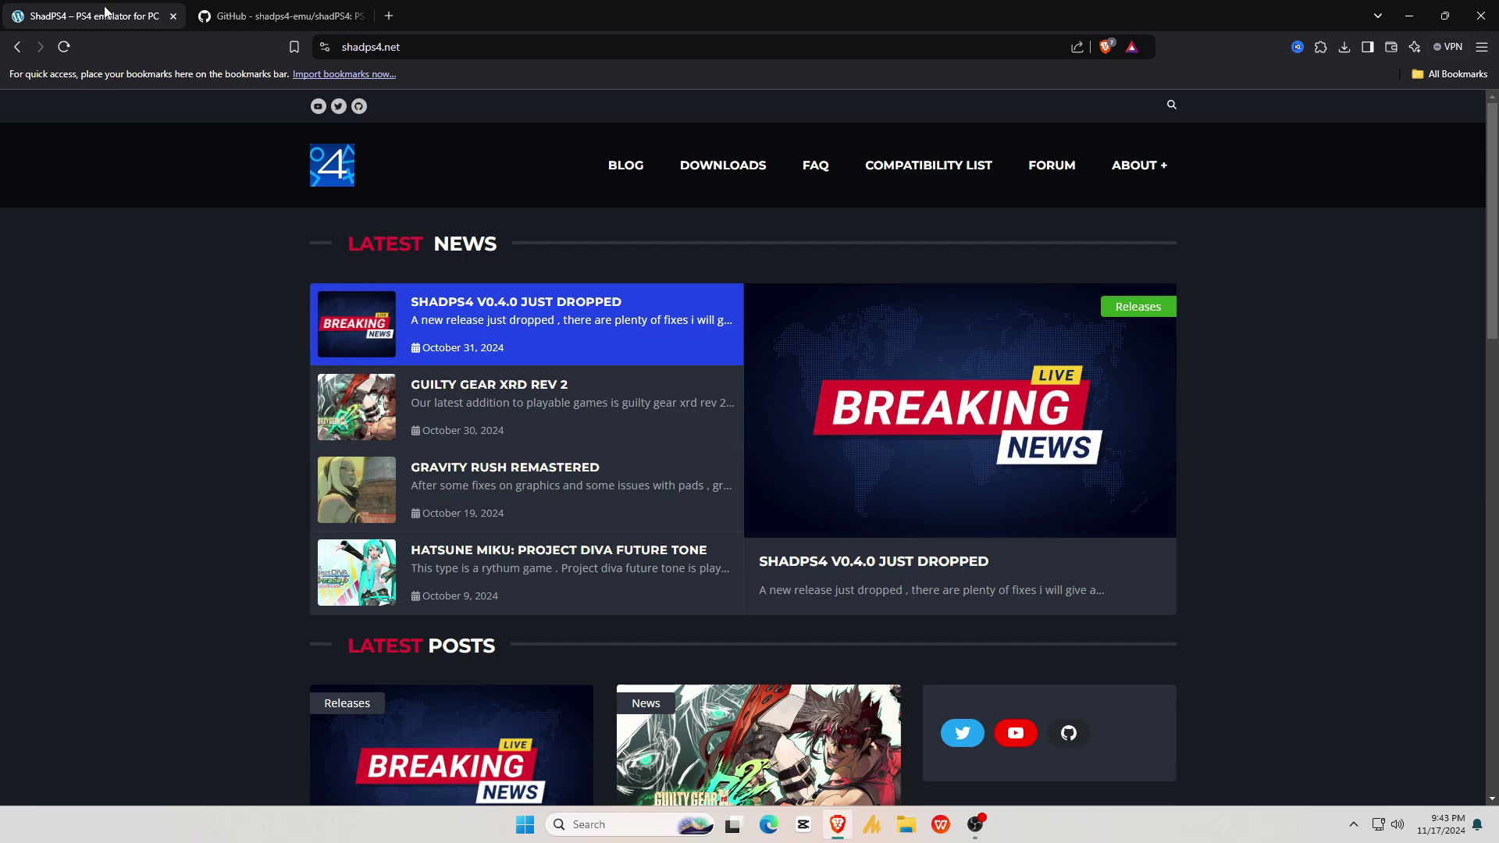
{"action": "left_click", "coordinate": [721, 174]}
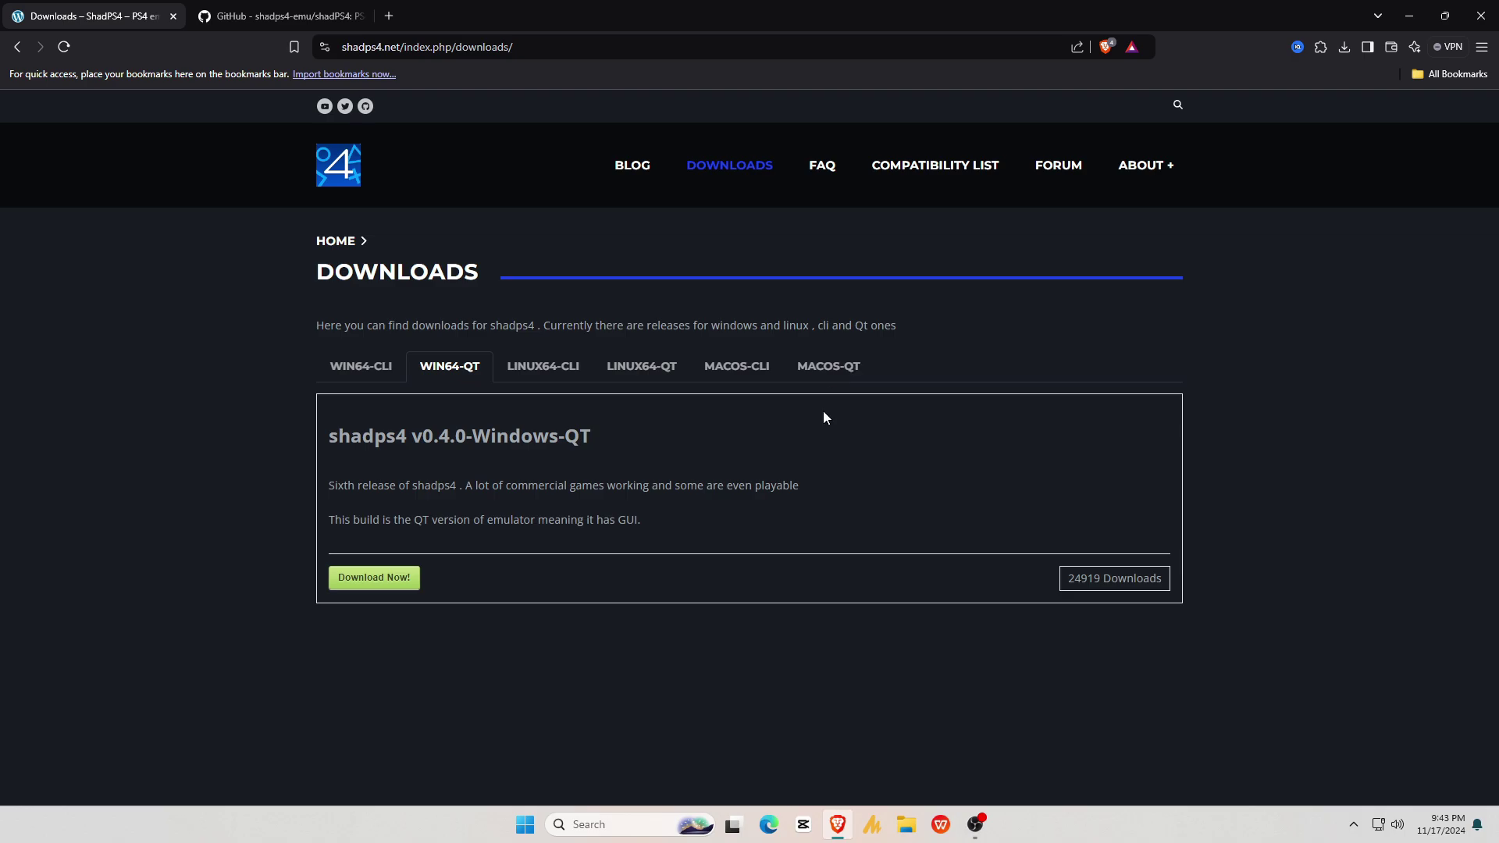
{"action": "left_click", "coordinate": [376, 579]}
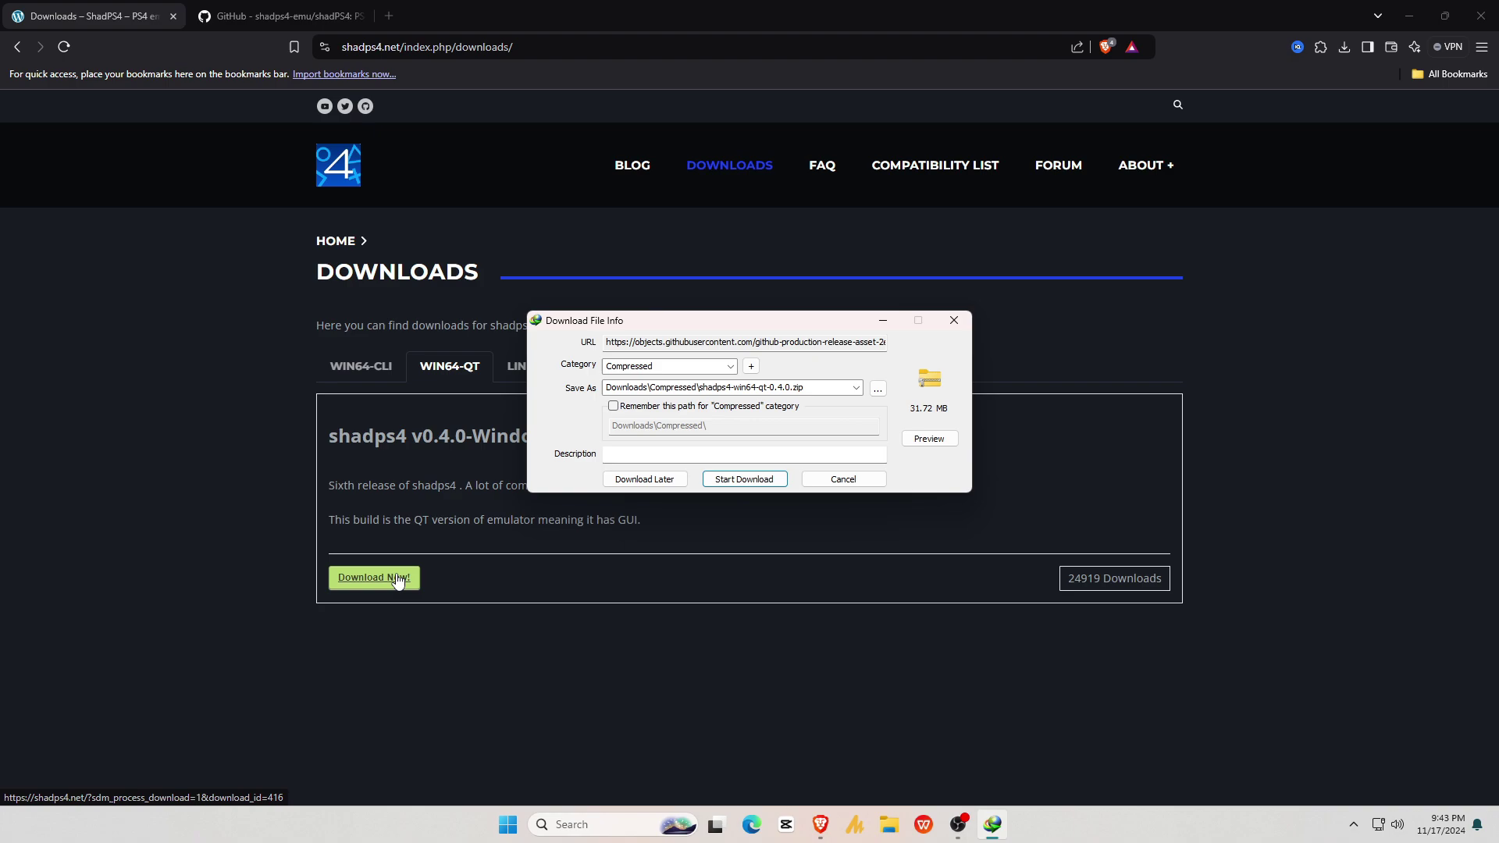
{"action": "left_click", "coordinate": [744, 480]}
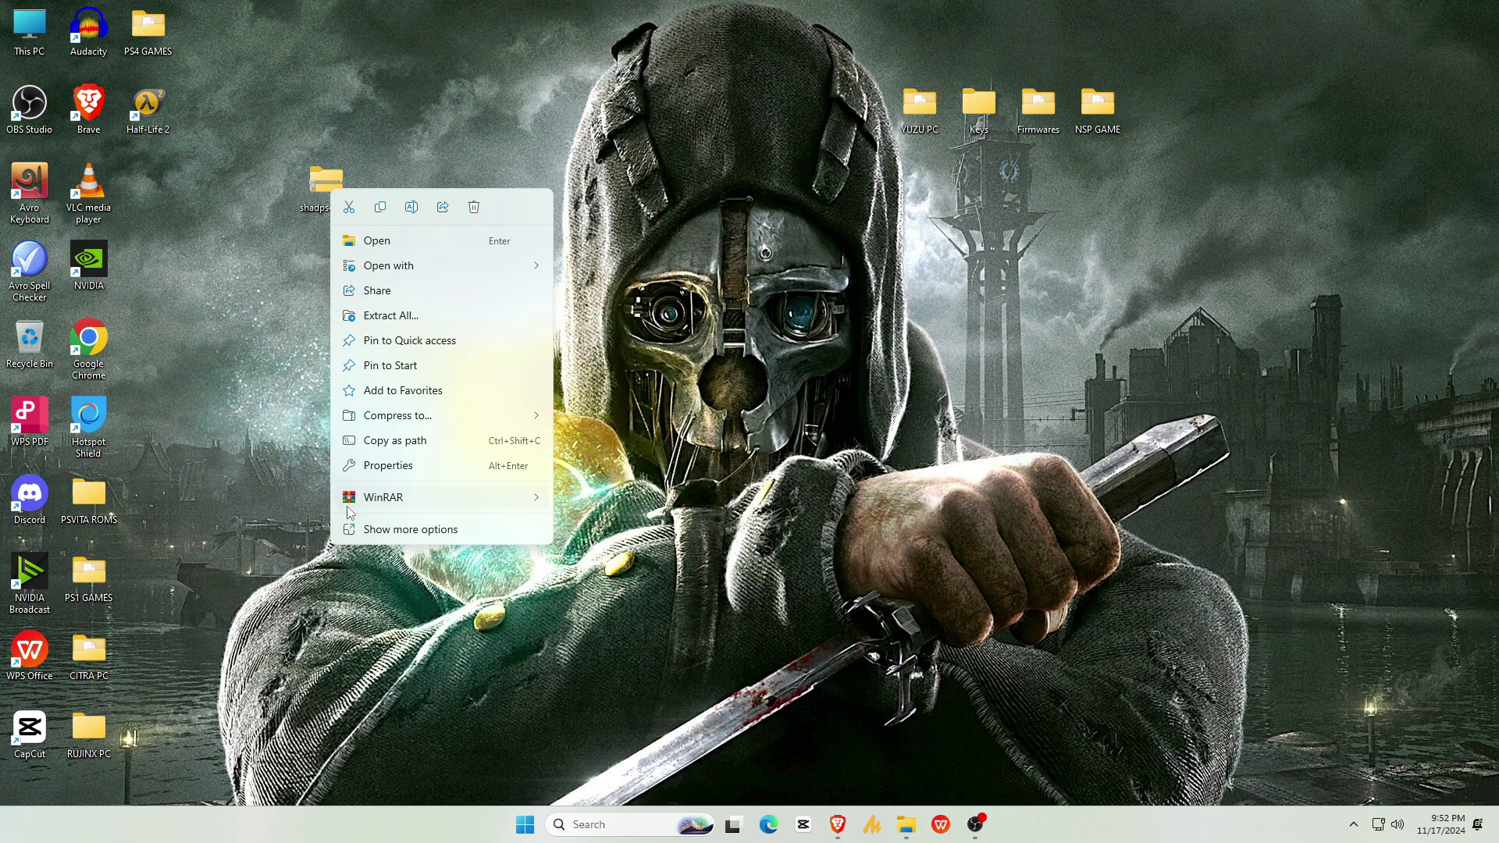
Extract the shadps4-win64-qt-0.4.0 archive on the desktop with 7-Zip and delete the archive.
{"action": "left_click", "coordinate": [367, 529]}
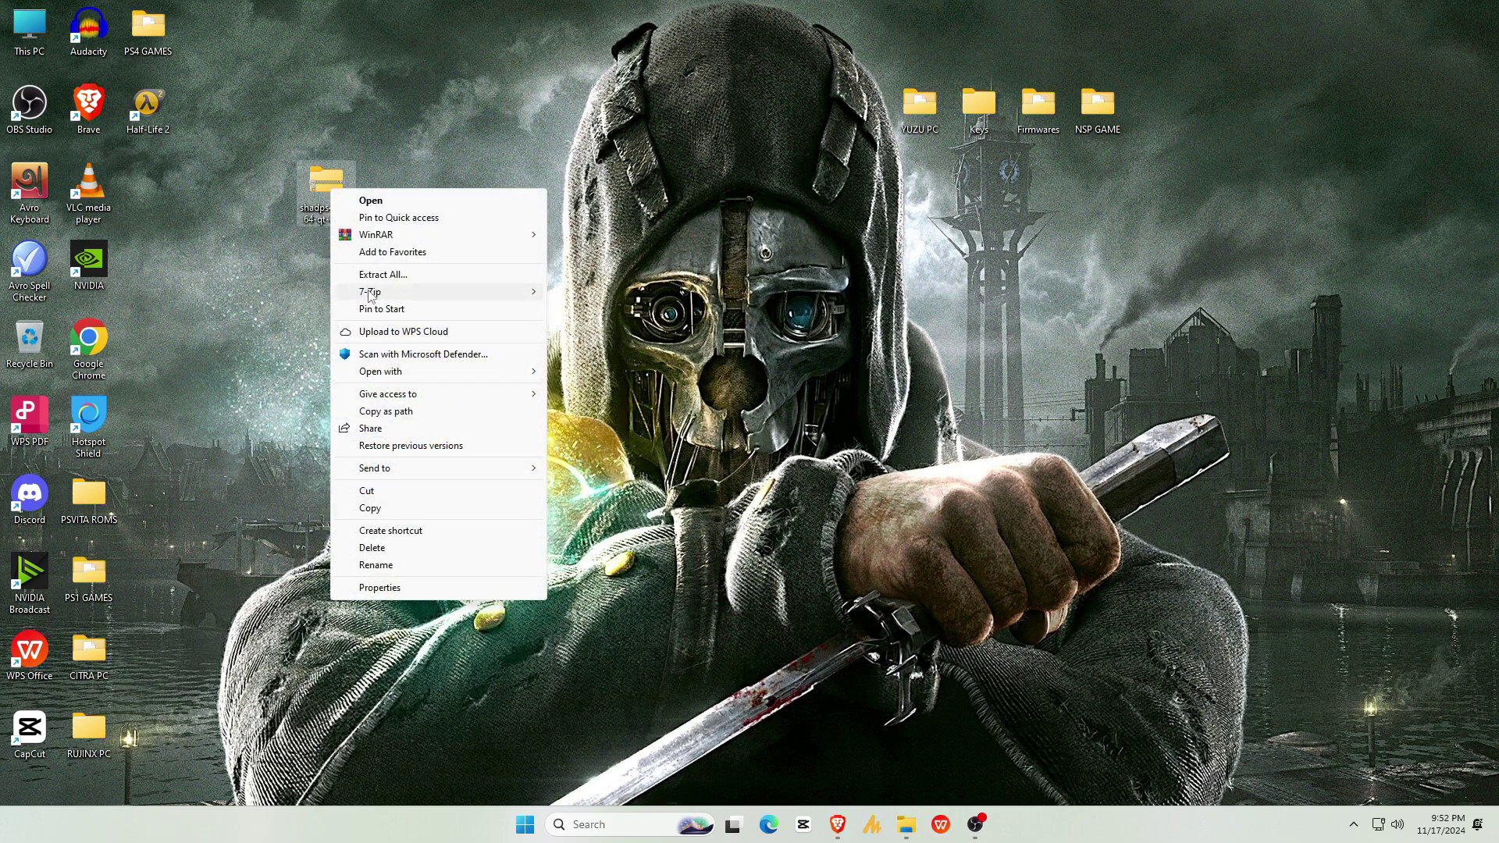
{"action": "mouse_move", "coordinate": [369, 294]}
{"action": "left_click", "coordinate": [593, 325]}
{"action": "left_click", "coordinate": [740, 511]}
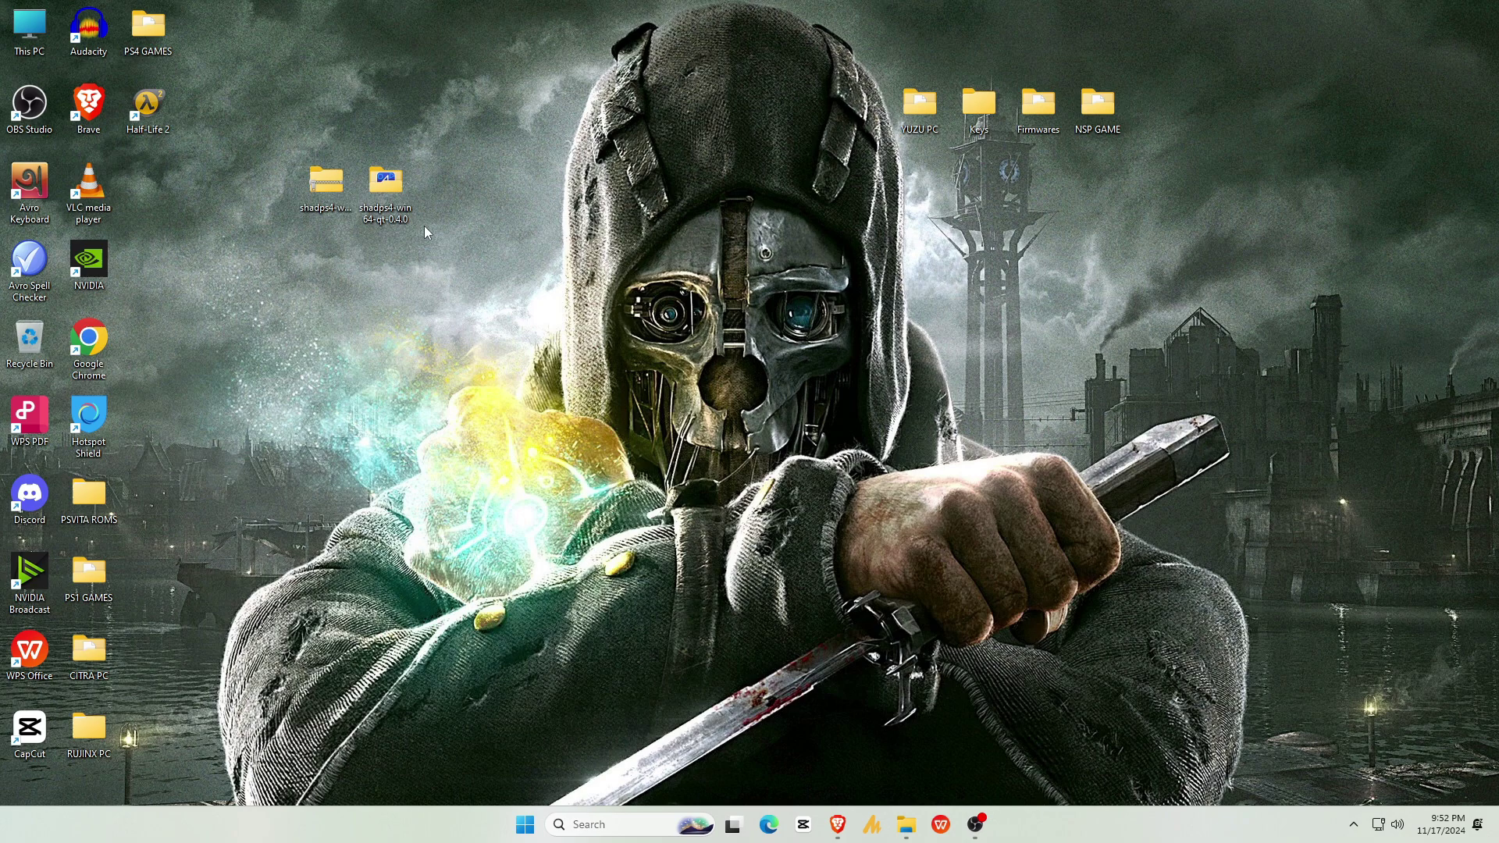
{"action": "right_click", "coordinate": [319, 195]}
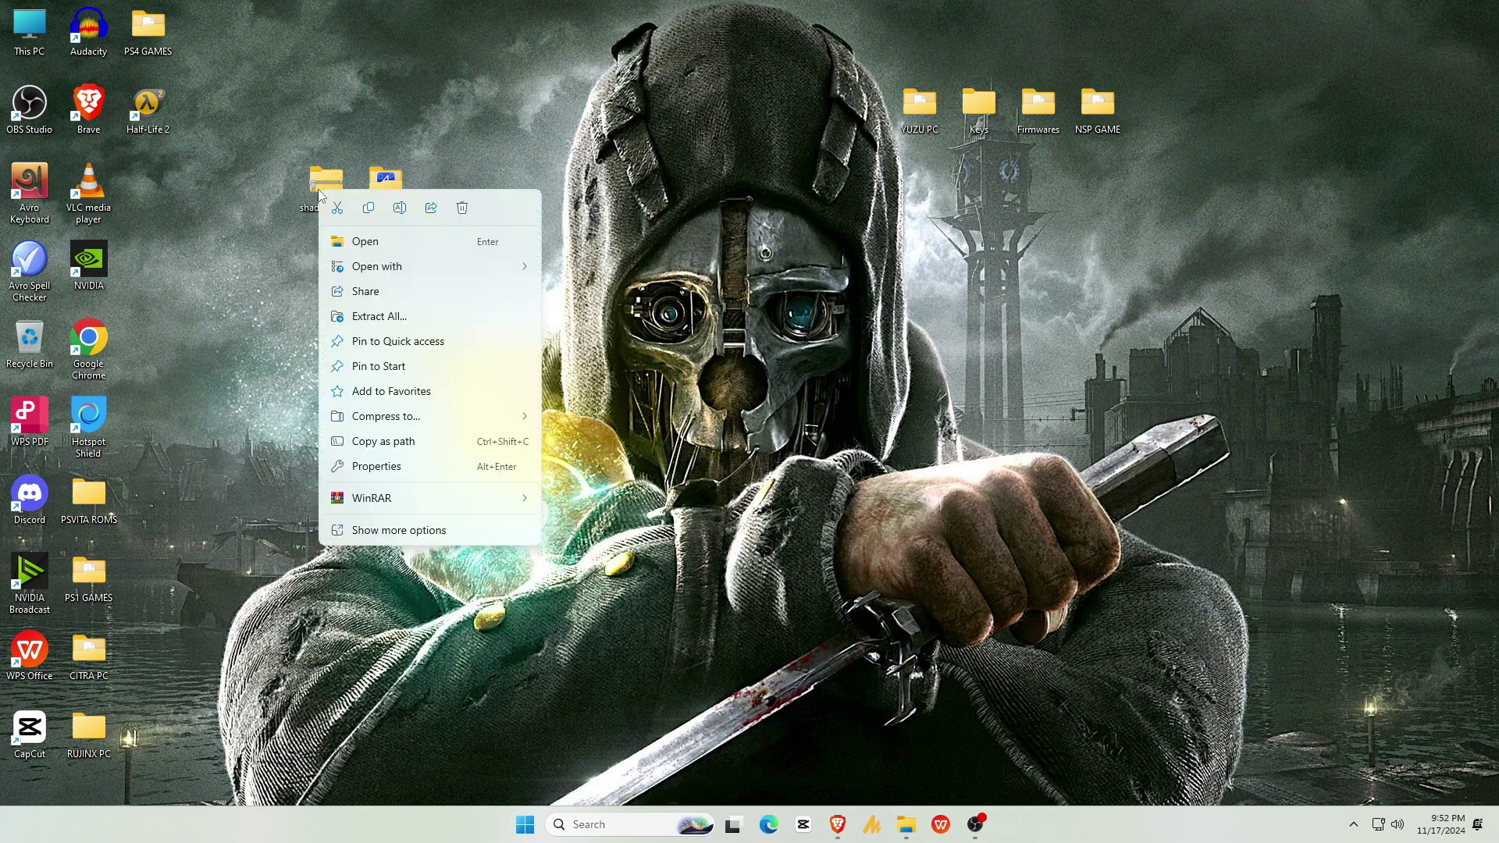
{"action": "left_click", "coordinate": [462, 208]}
Launch shadPS4 from the extracted shadps4-win64-qt-0.4.0 folder and cancel the initial games and DLC directory setup.
{"action": "right_click", "coordinate": [377, 186]}
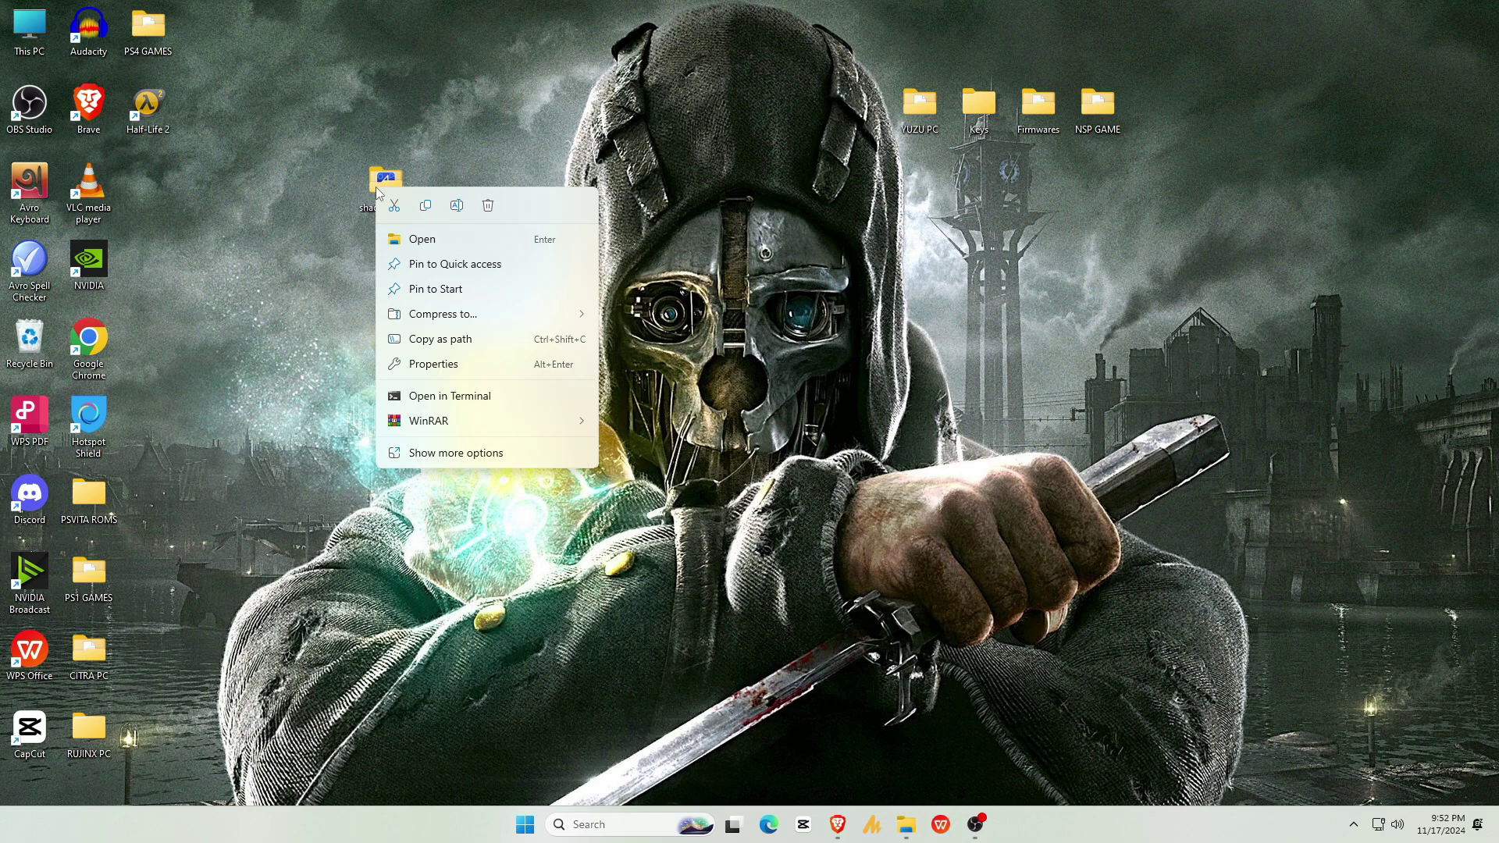
{"action": "left_click", "coordinate": [393, 237]}
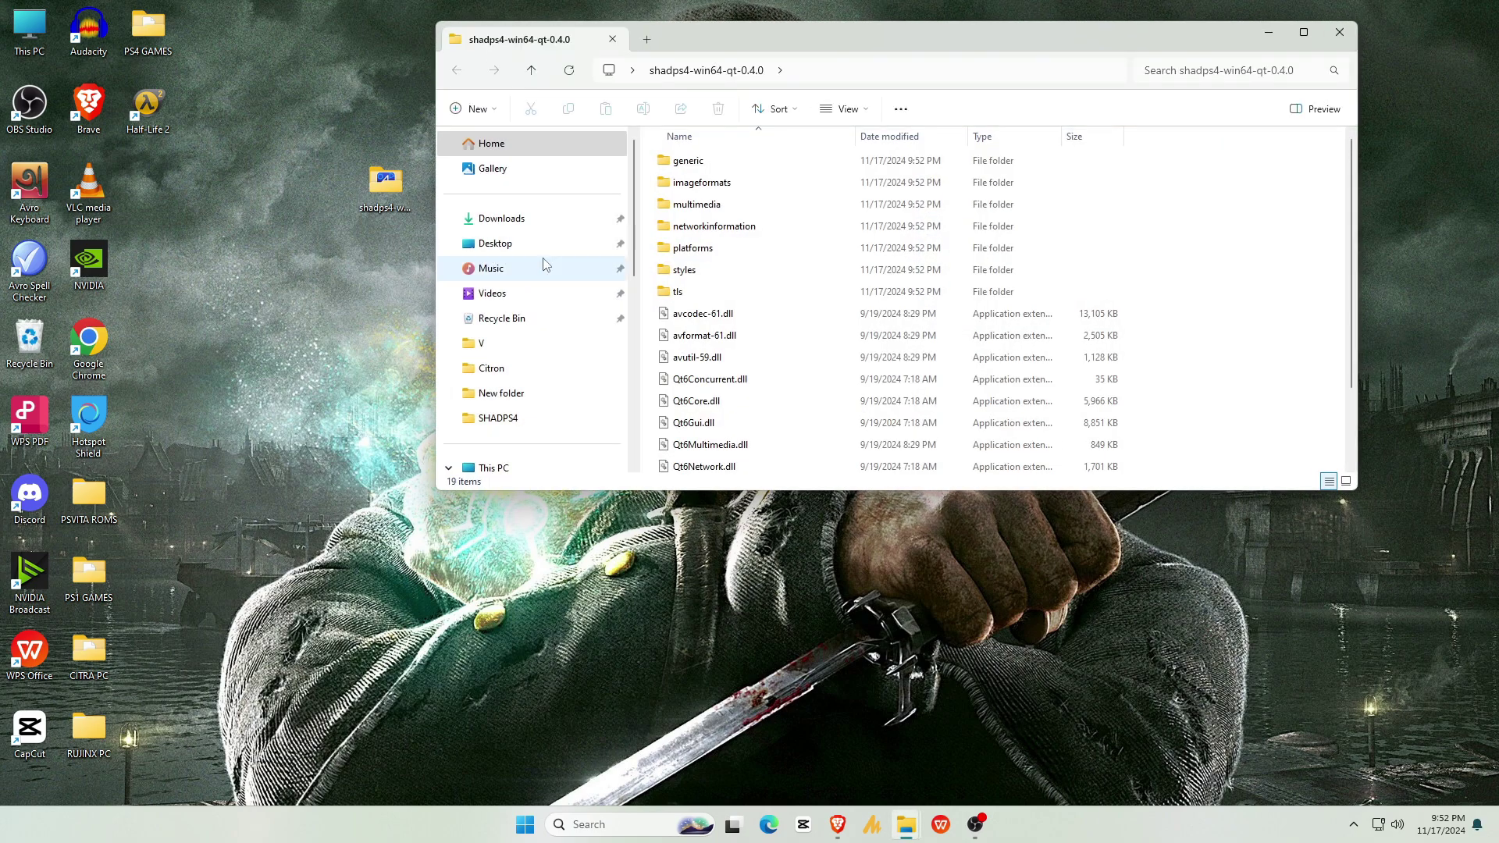
{"action": "scroll", "coordinate": [705, 288], "scroll_direction": "down", "scroll_amount": 2}
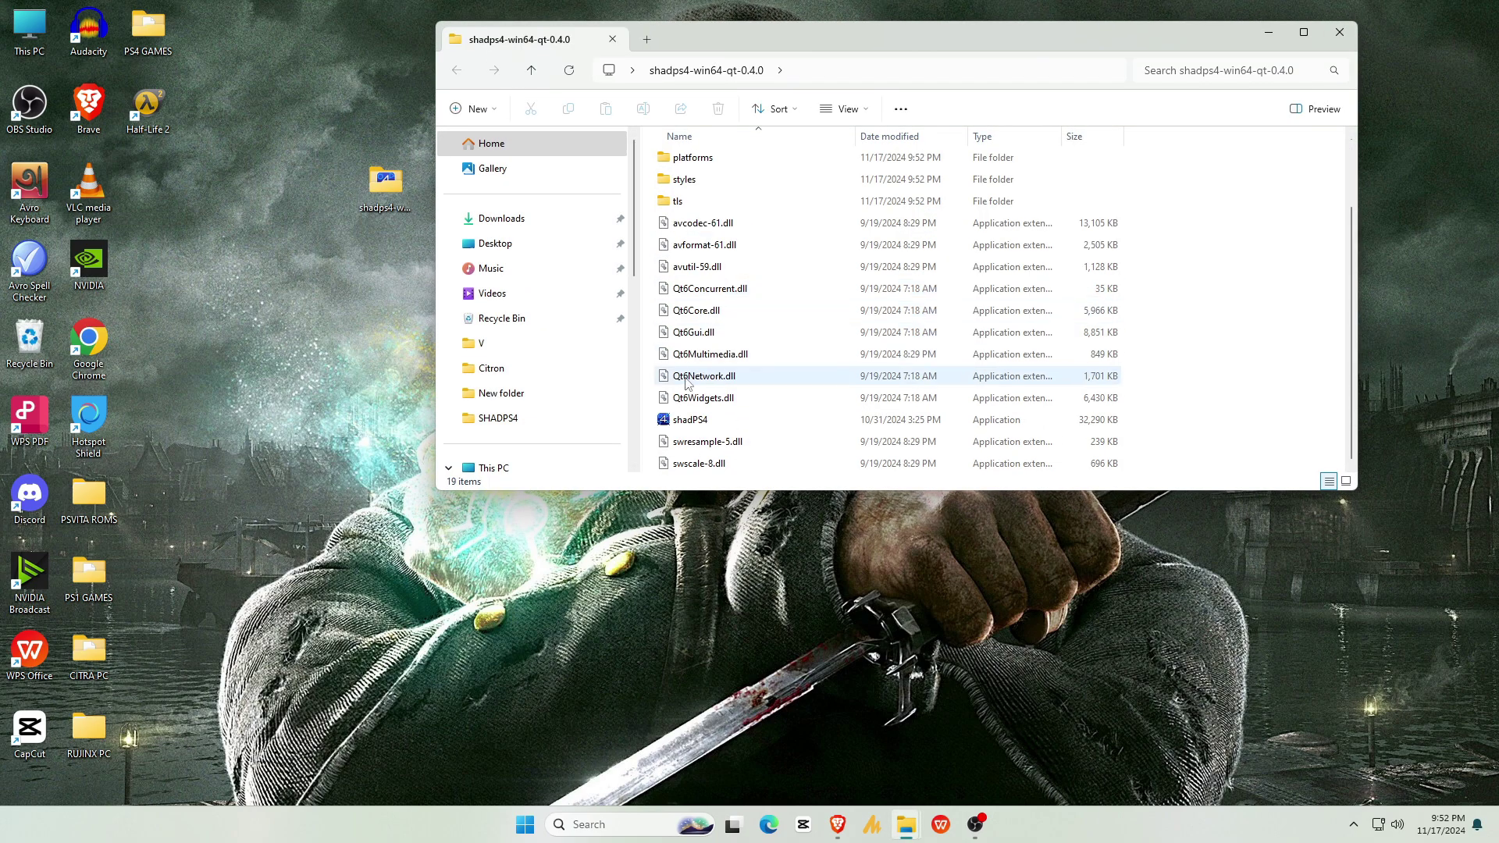
{"action": "double_click", "coordinate": [685, 423]}
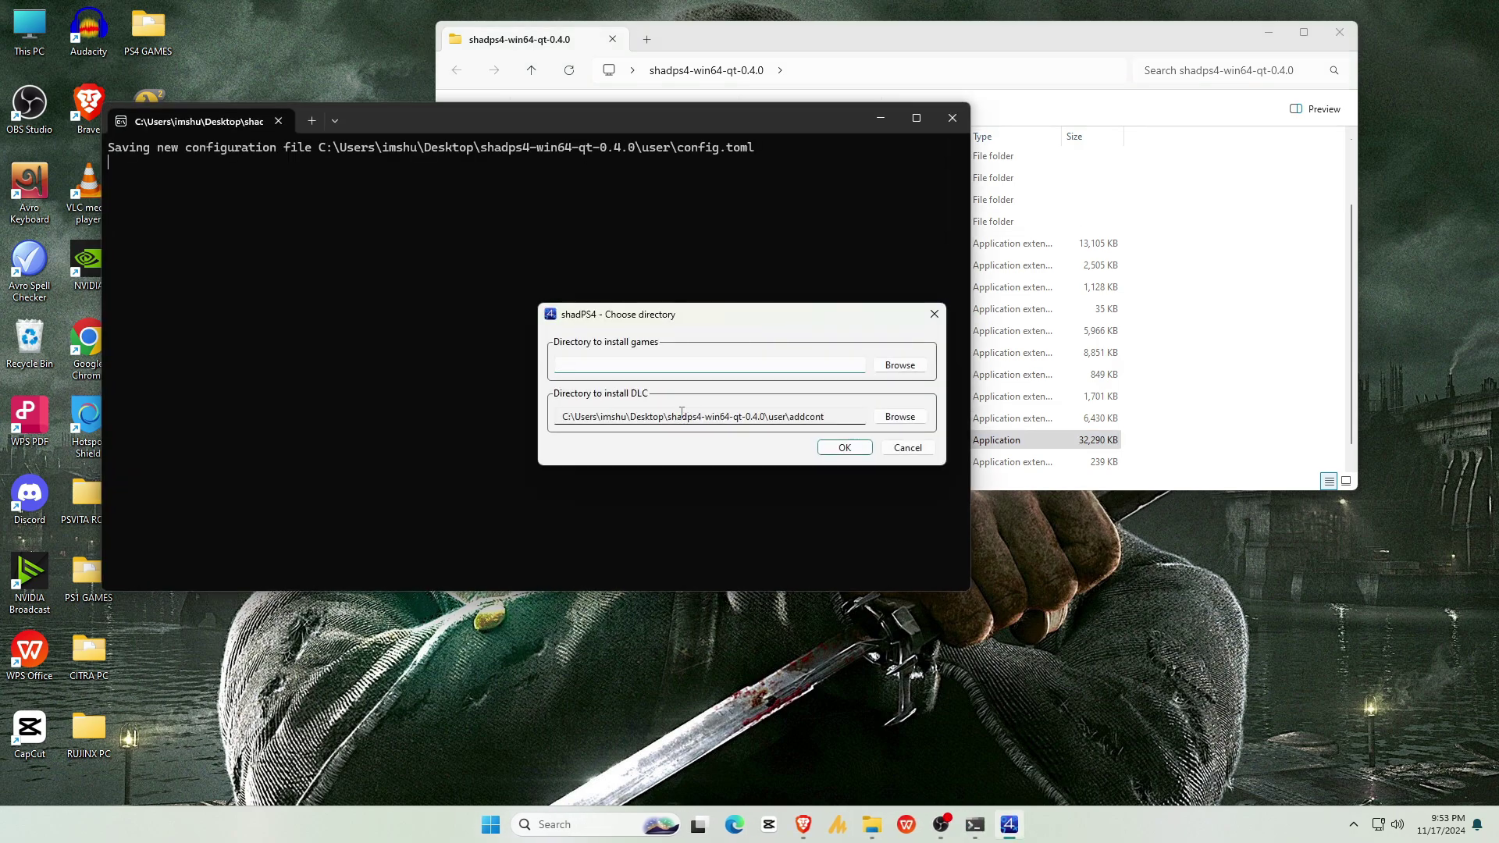
{"action": "left_click", "coordinate": [905, 449]}
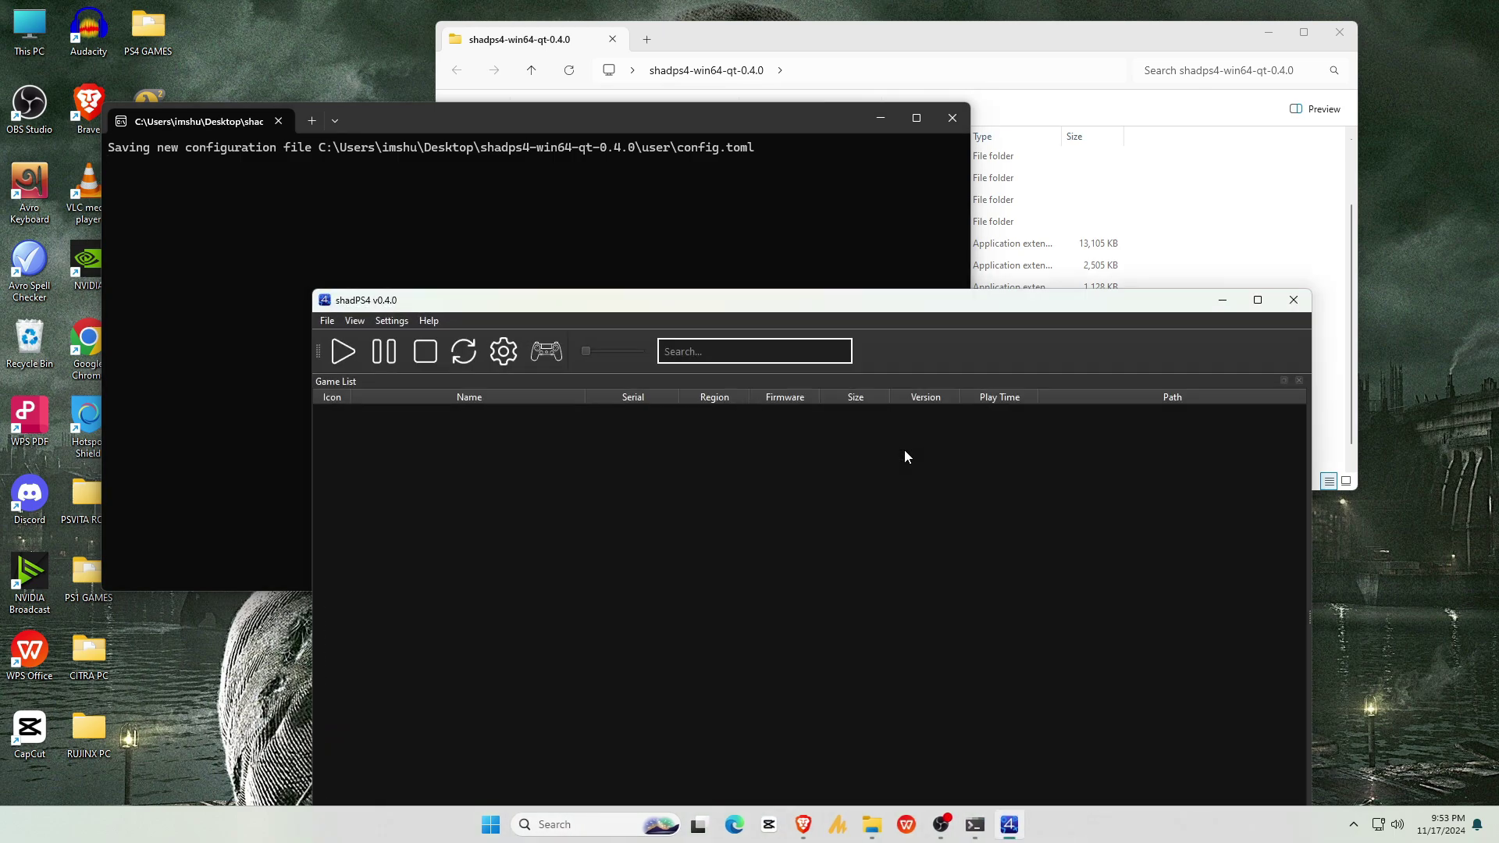
Minimize the console and the file explorer windows and maximize the shadPS4 window.
{"action": "left_click_drag", "start_coordinate": [888, 314], "coordinate": [790, 260]}
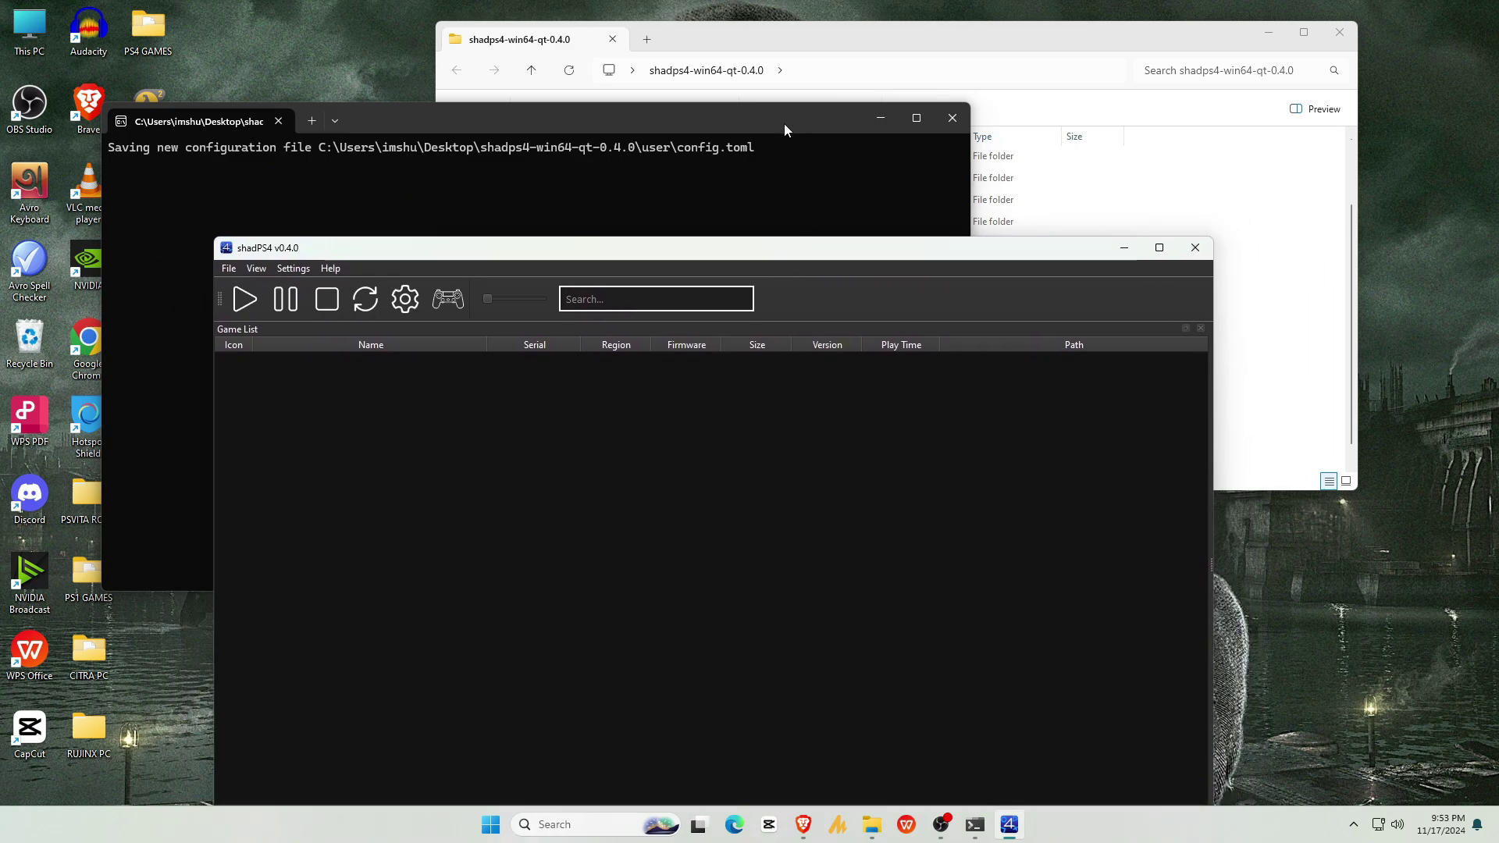
{"action": "left_click_drag", "start_coordinate": [783, 123], "coordinate": [750, 116]}
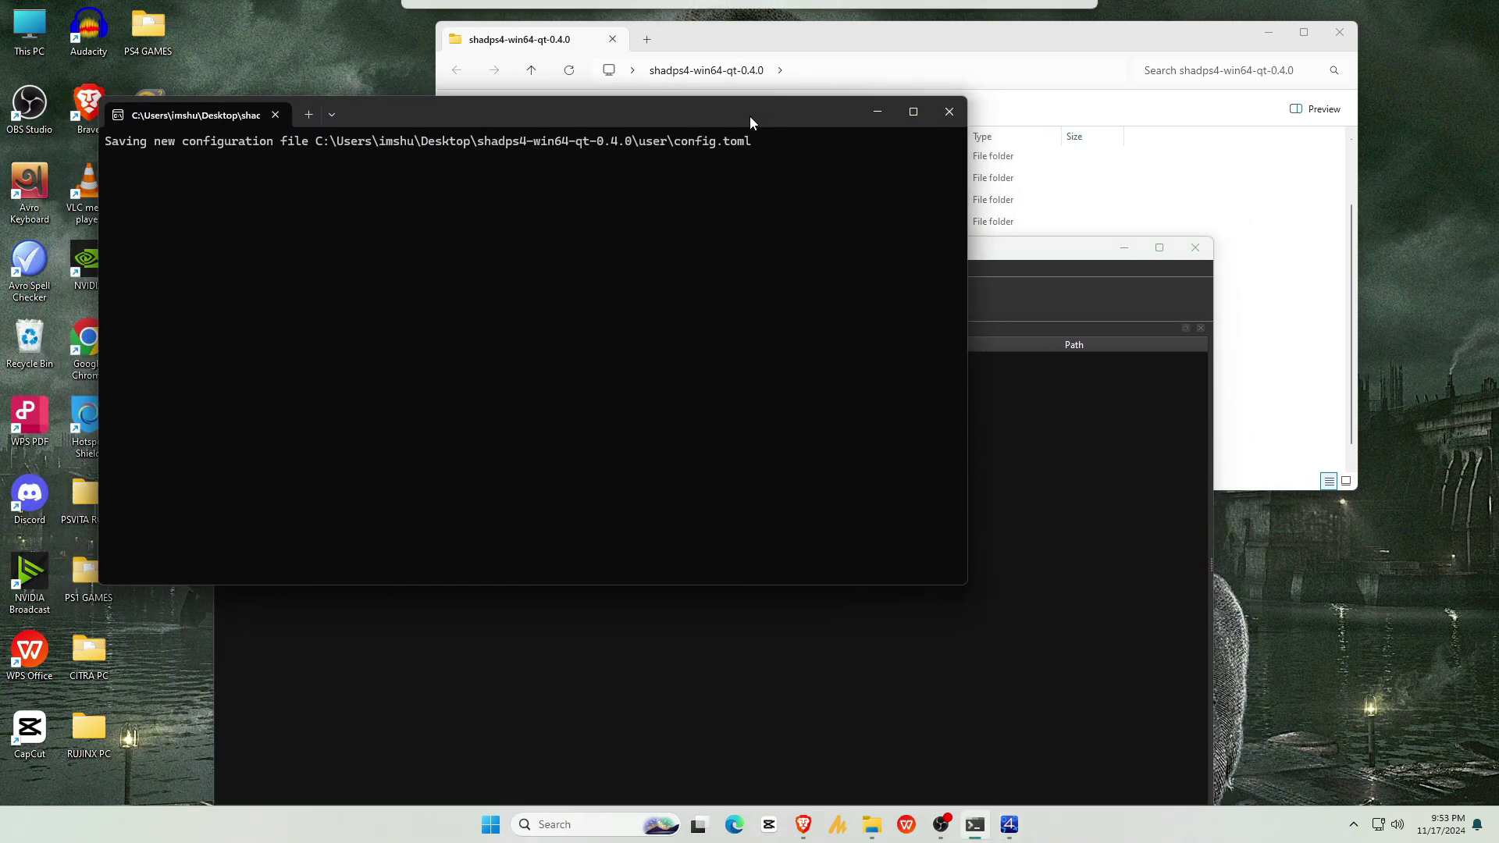
{"action": "left_click", "coordinate": [881, 115]}
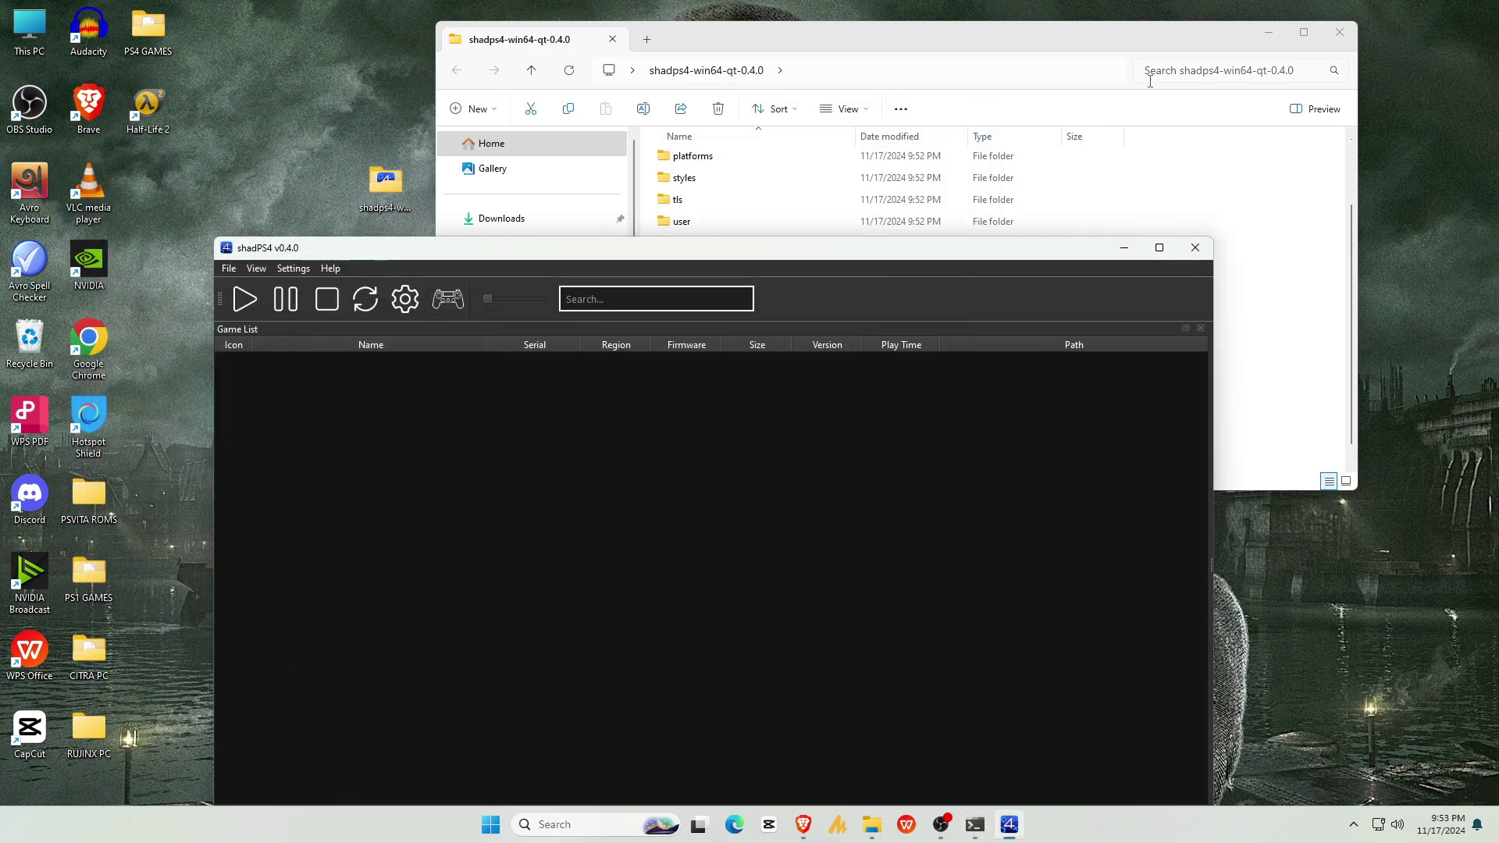
{"action": "left_click", "coordinate": [1267, 33]}
{"action": "left_click", "coordinate": [1159, 247]}
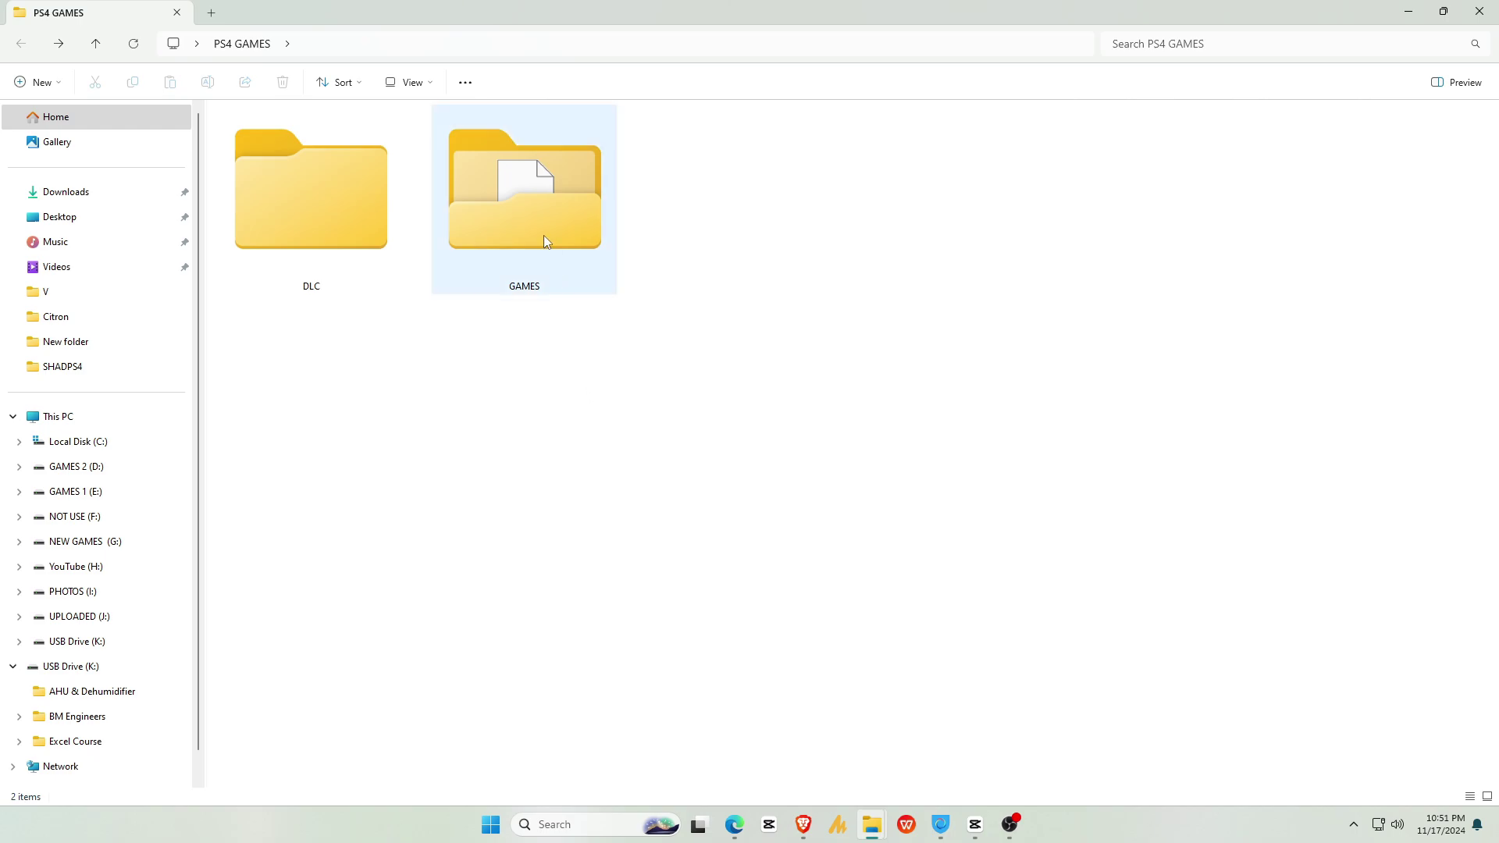
Extract the Sonic Mania archive in the GAMES folder with 7-Zip and open the extracted content.
{"action": "double_click", "coordinate": [543, 236]}
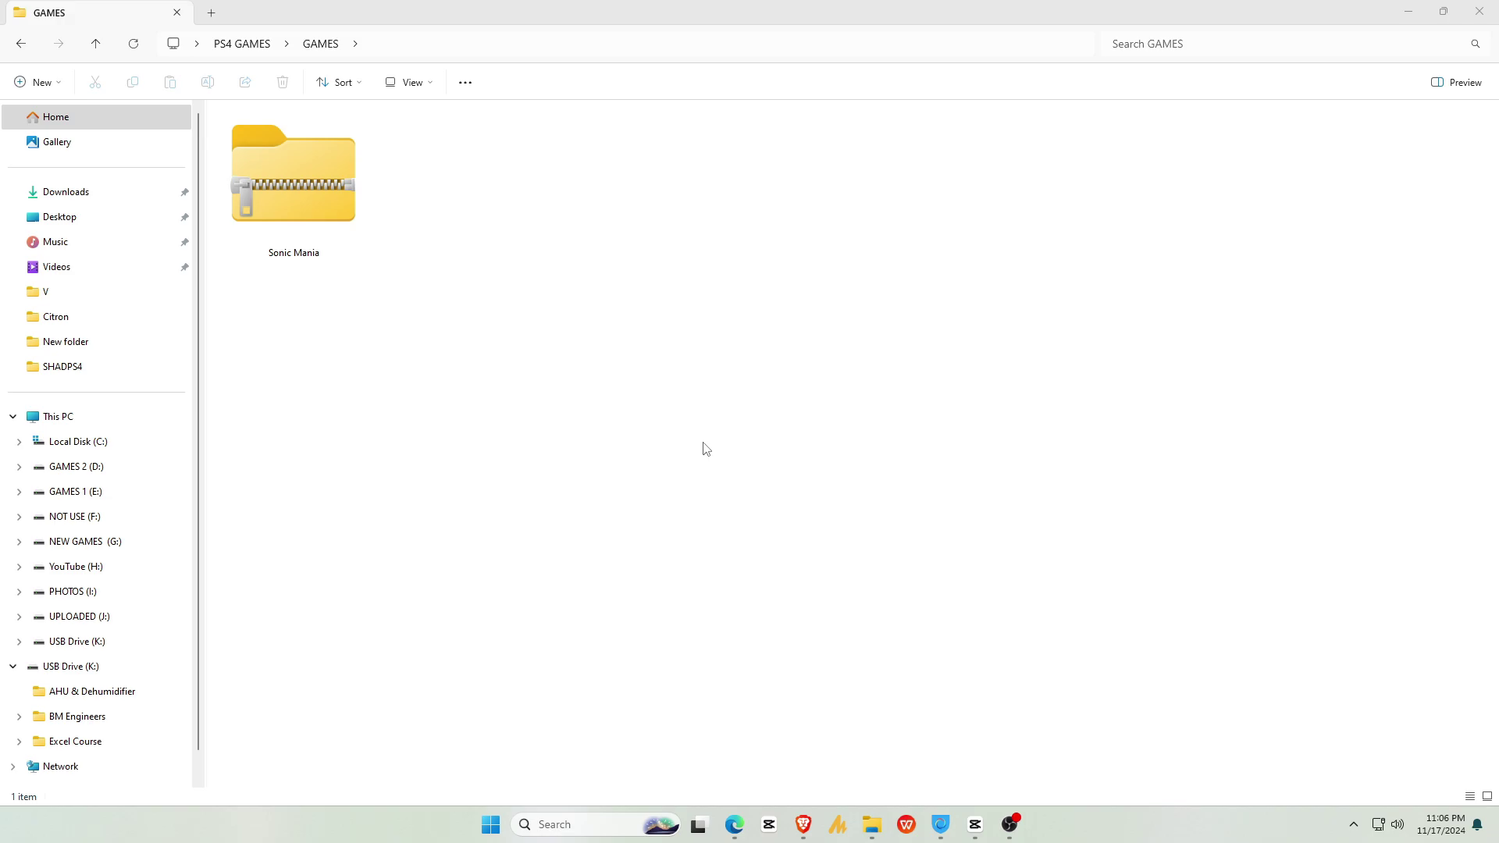
{"action": "right_click", "coordinate": [314, 217]}
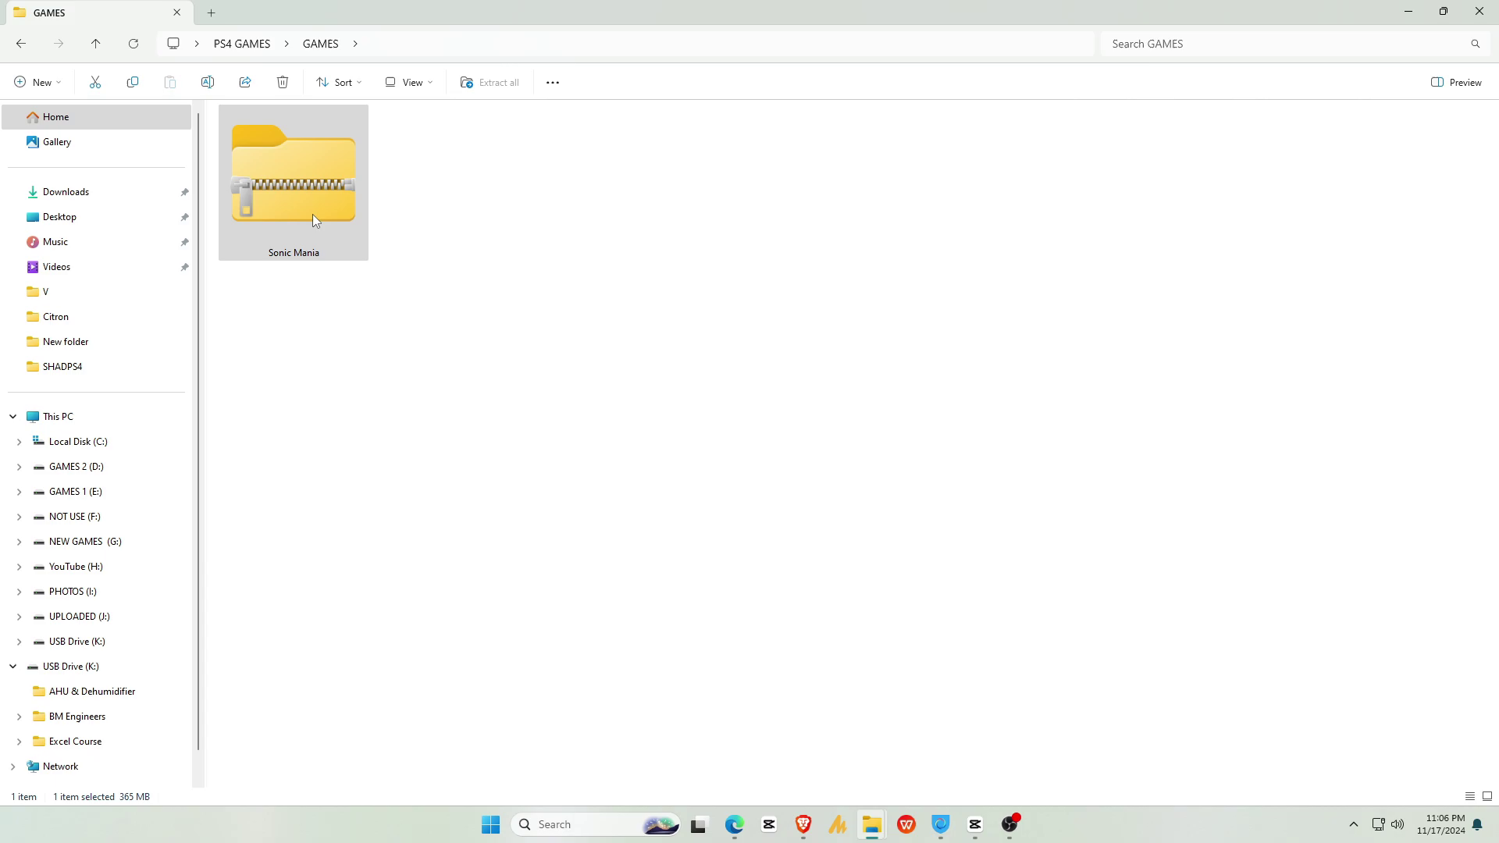
{"action": "left_click", "coordinate": [380, 590]}
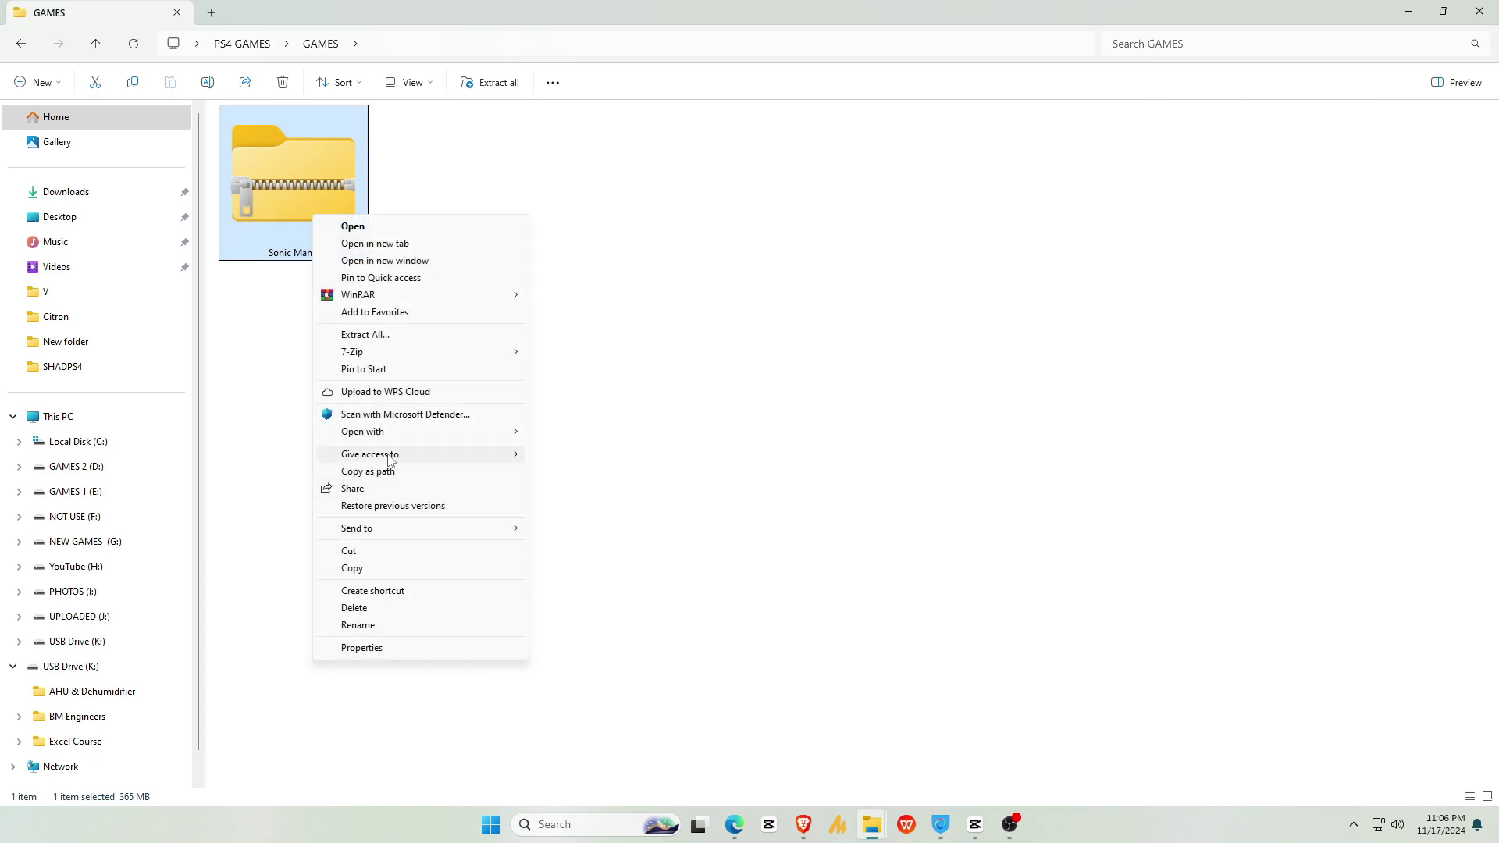
{"action": "mouse_move", "coordinate": [388, 352]}
{"action": "left_click", "coordinate": [586, 405]}
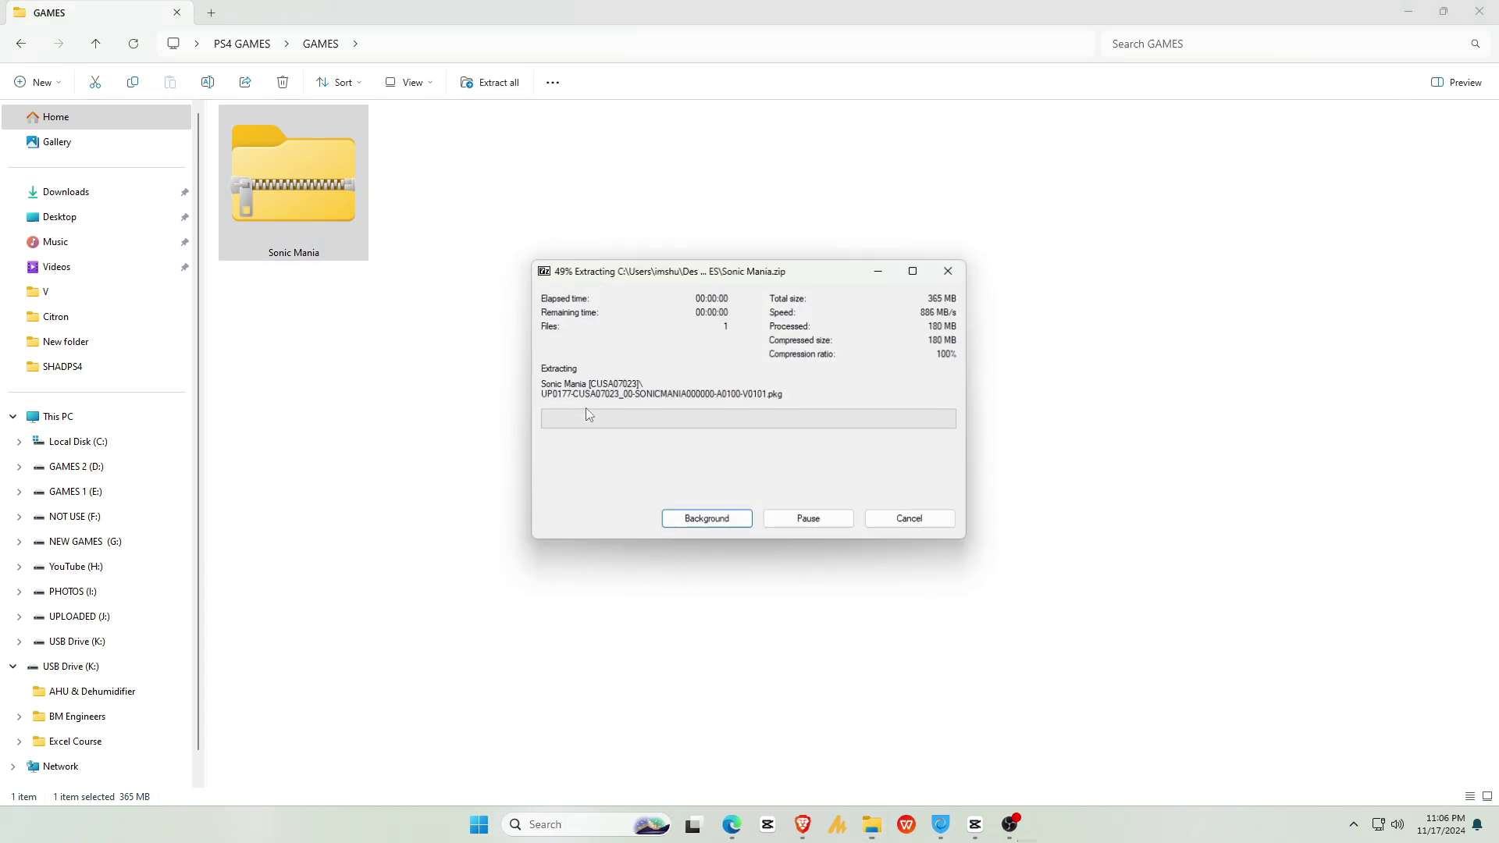
{"action": "double_click", "coordinate": [297, 210]}
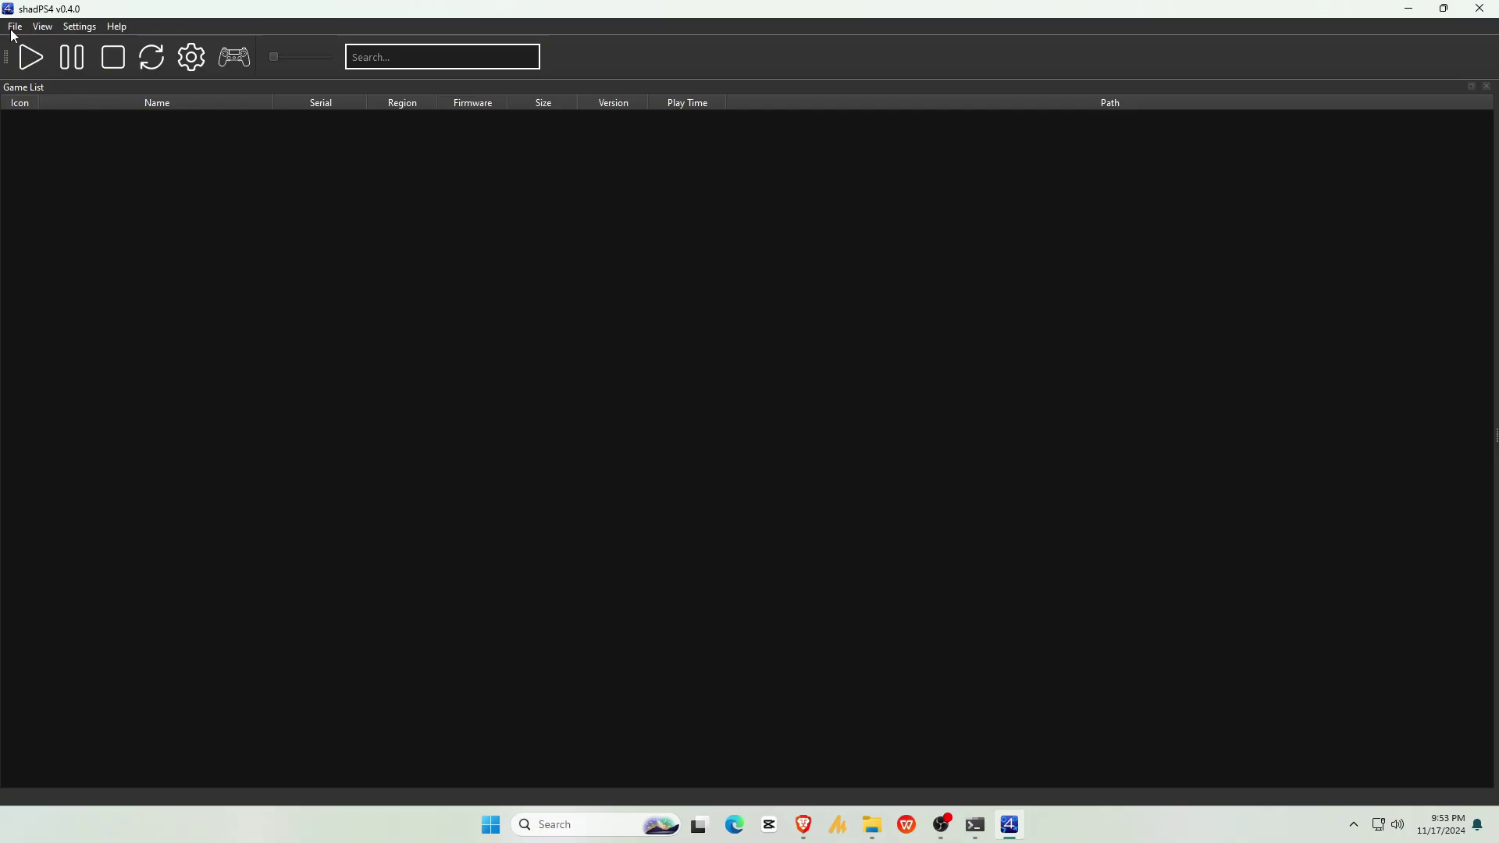
Install the game's PKG packages in shadPS4 and accept the install directory.
{"action": "left_click", "coordinate": [14, 26]}
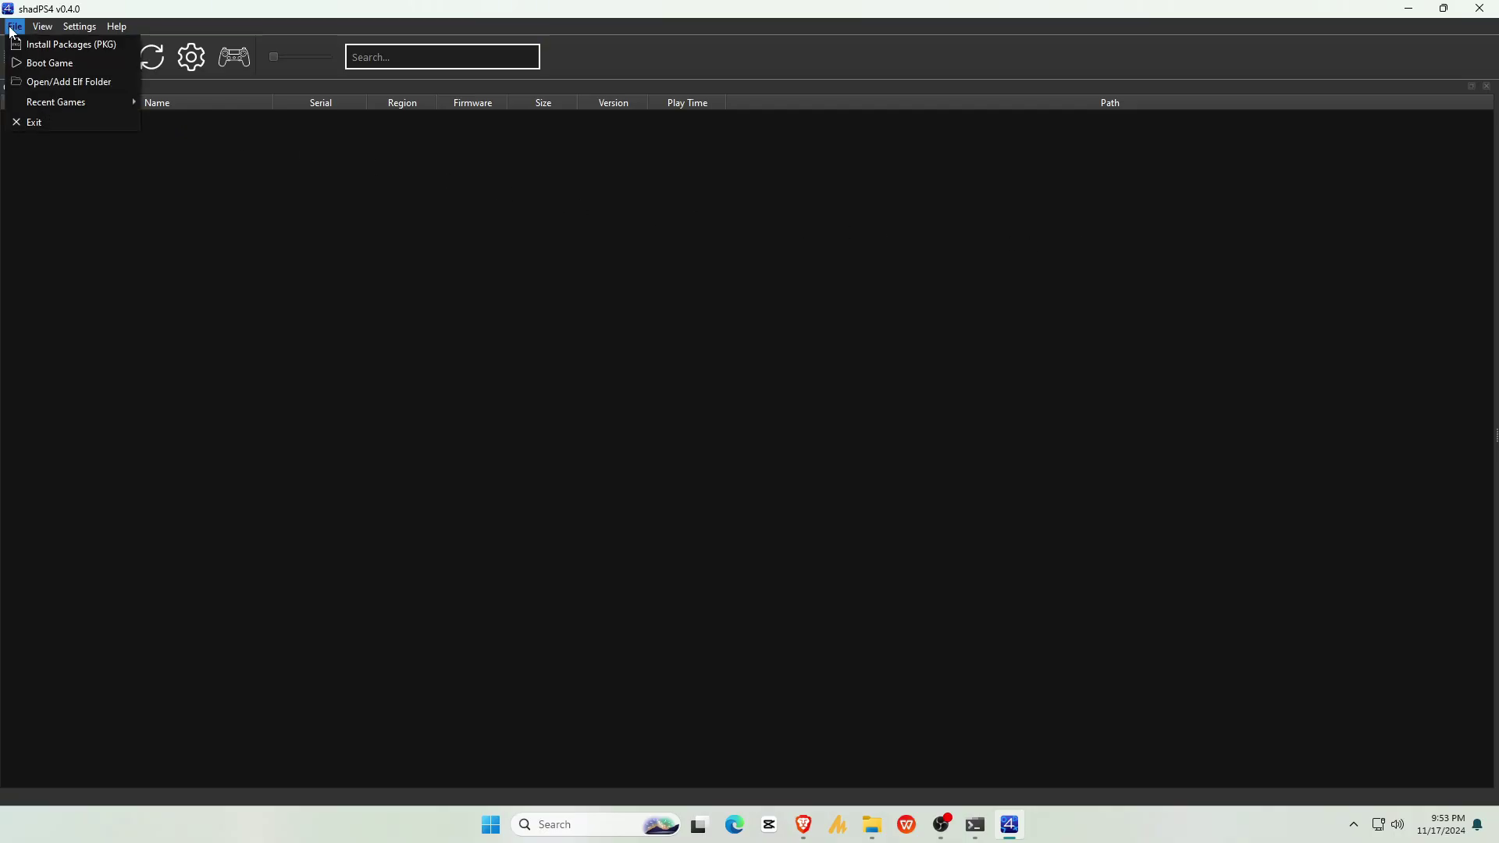
{"action": "left_click", "coordinate": [109, 45]}
{"action": "double_click", "coordinate": [677, 184]}
{"action": "left_click_drag", "start_coordinate": [338, 322], "coordinate": [256, 248]}
{"action": "left_click", "coordinate": [617, 410]}
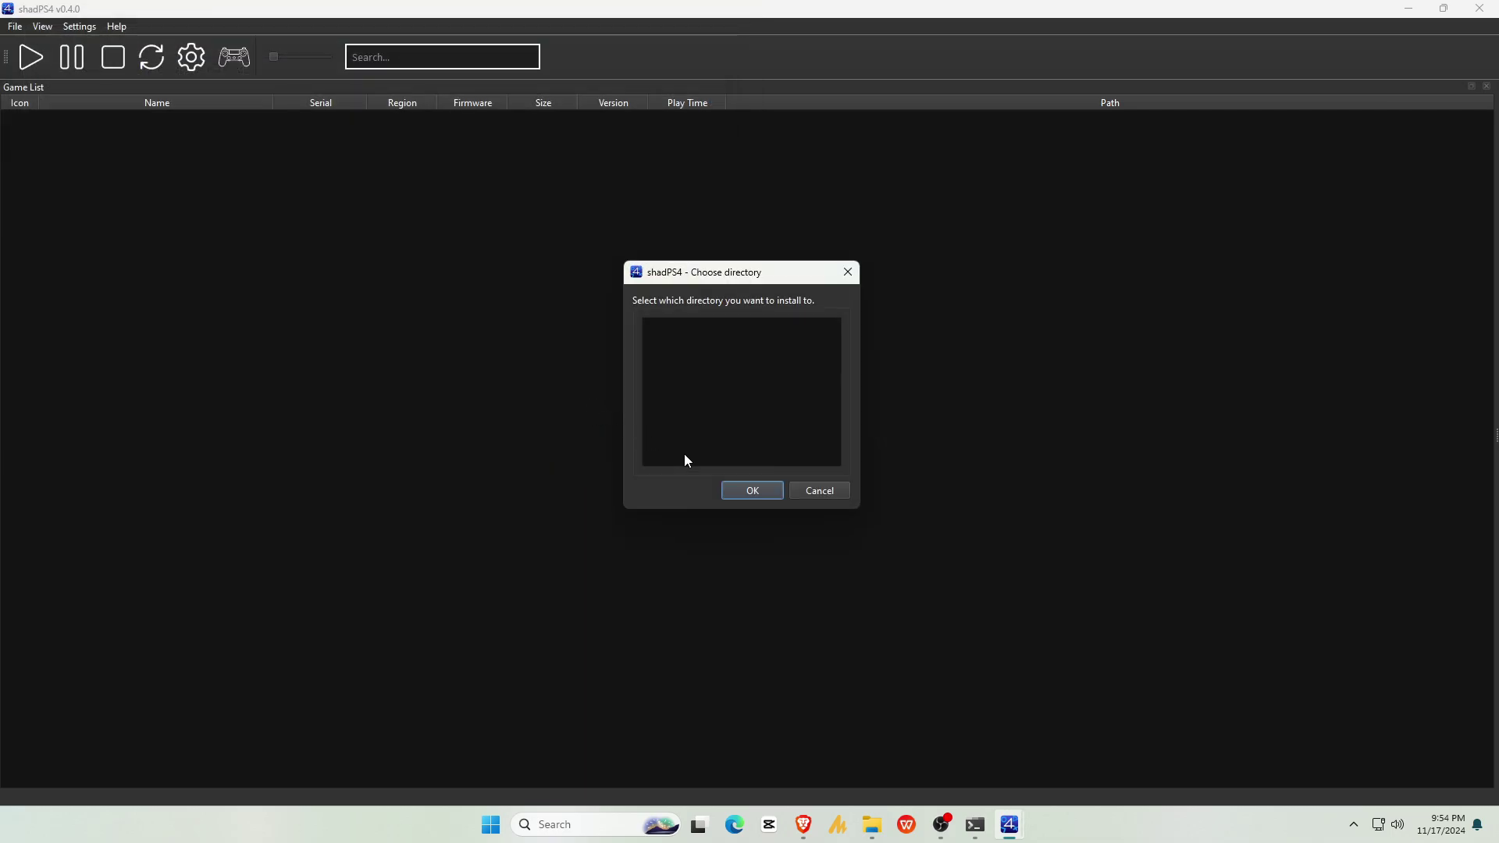
{"action": "left_click", "coordinate": [742, 489]}
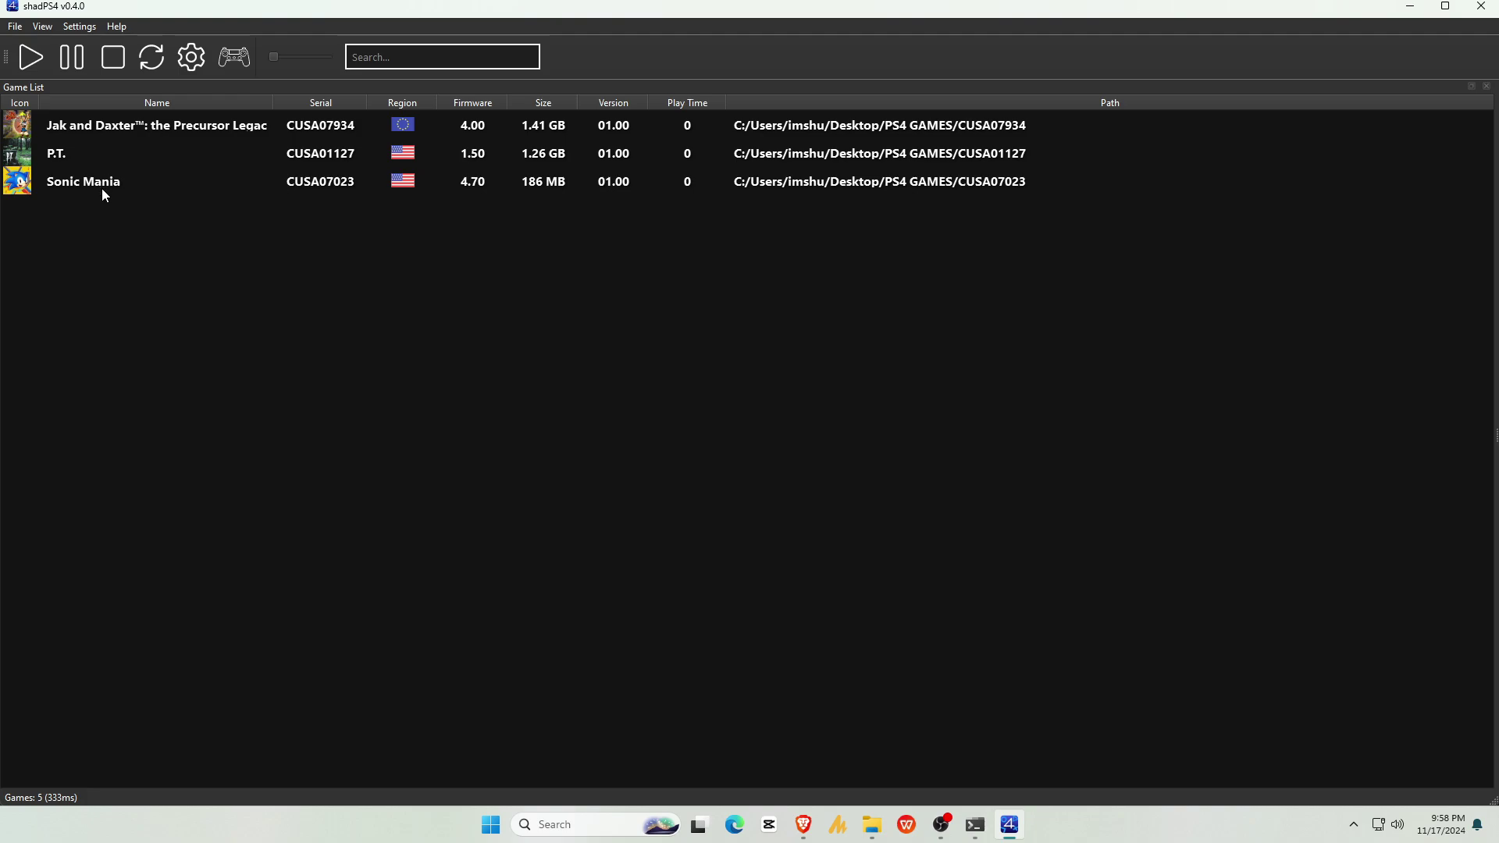
Switch the game list to Grid View and enlarge the game icons.
{"action": "left_click", "coordinate": [39, 26]}
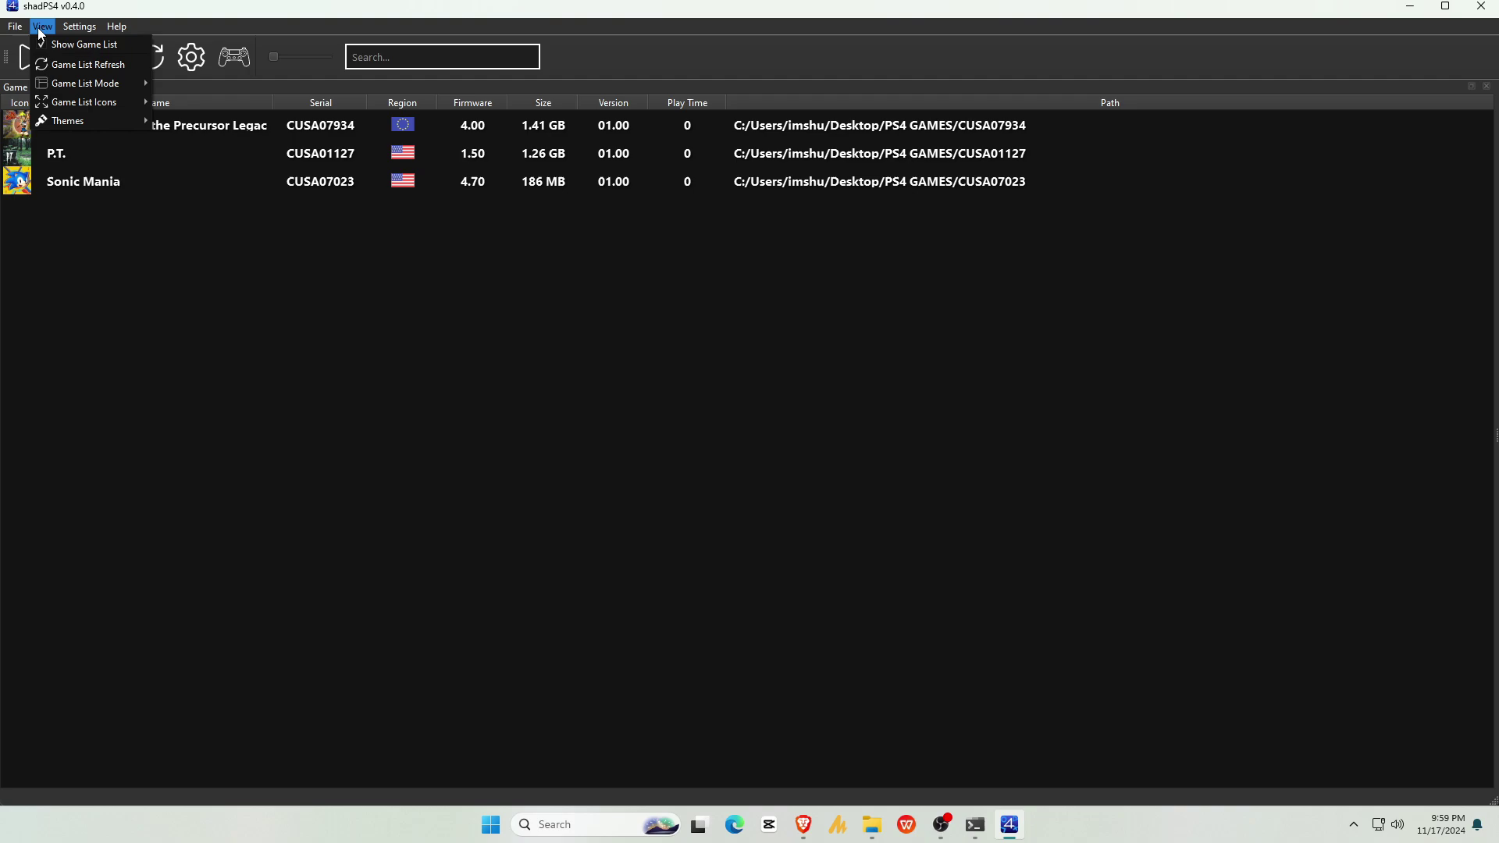
{"action": "mouse_move", "coordinate": [63, 85]}
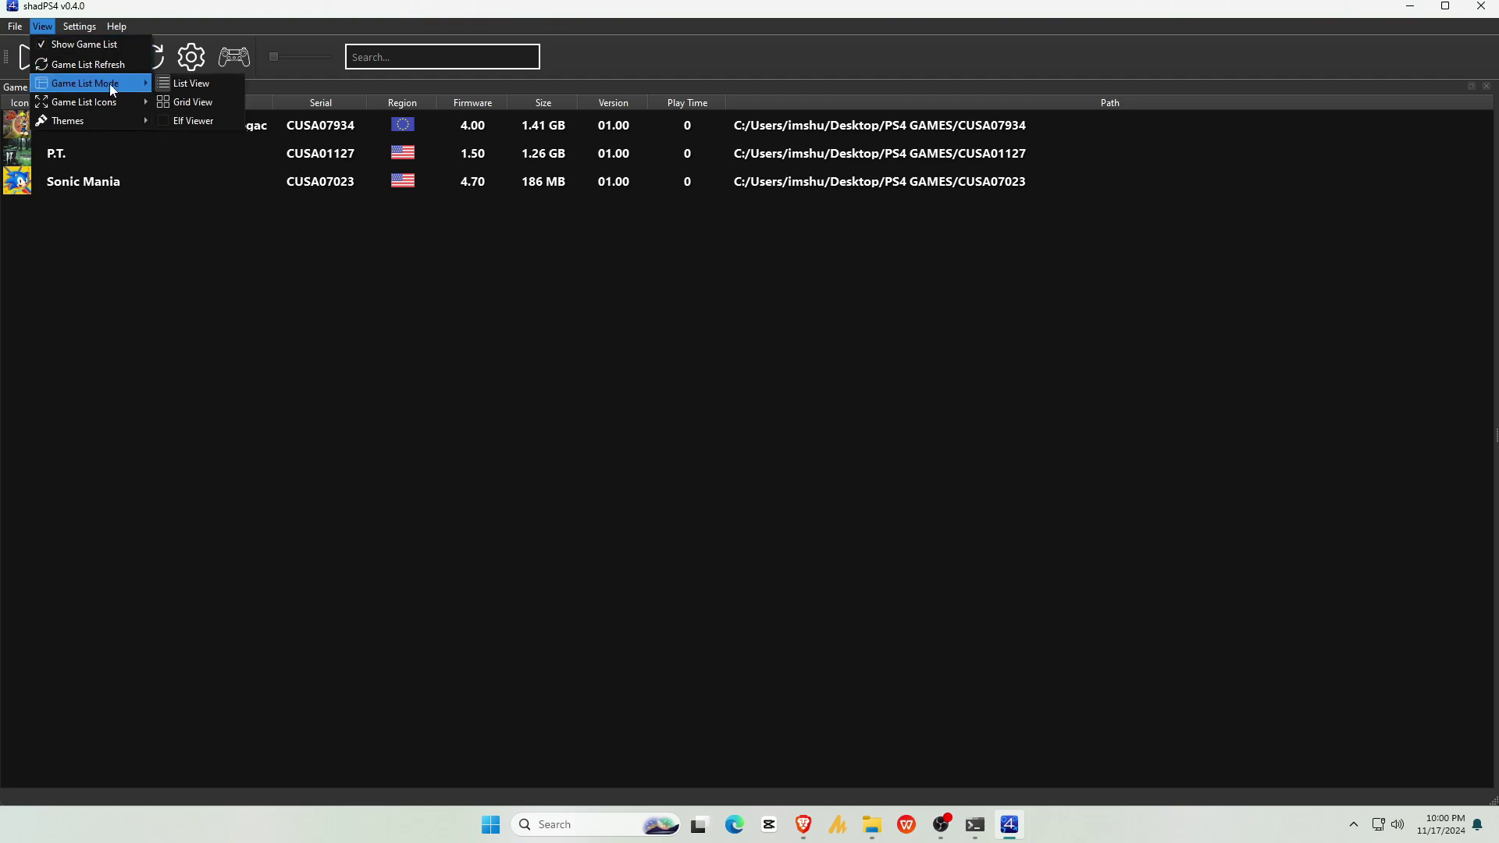
{"action": "left_click", "coordinate": [181, 103]}
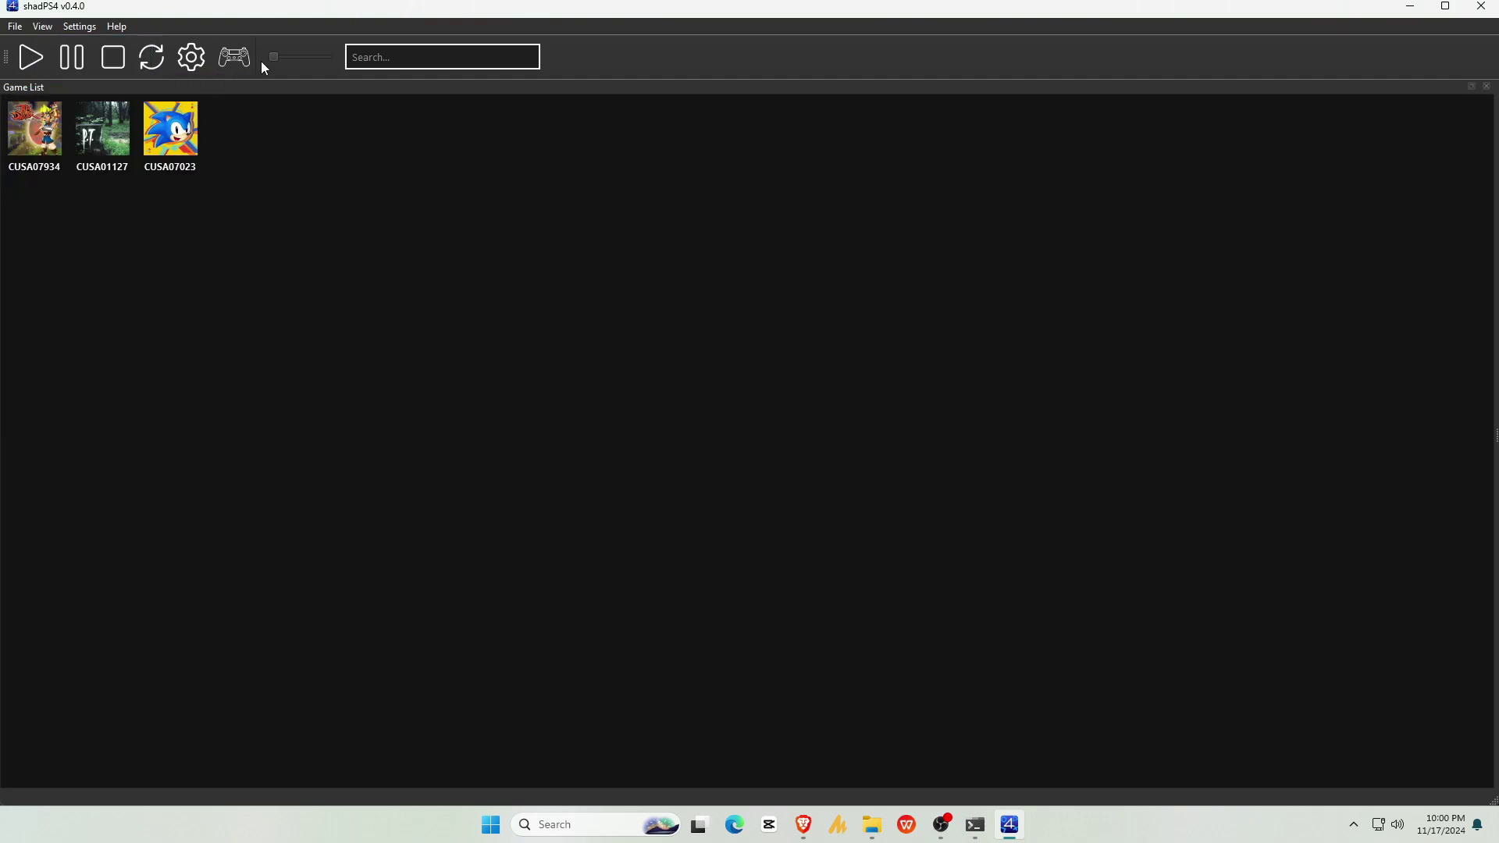
{"action": "left_click_drag", "start_coordinate": [273, 57], "coordinate": [321, 65]}
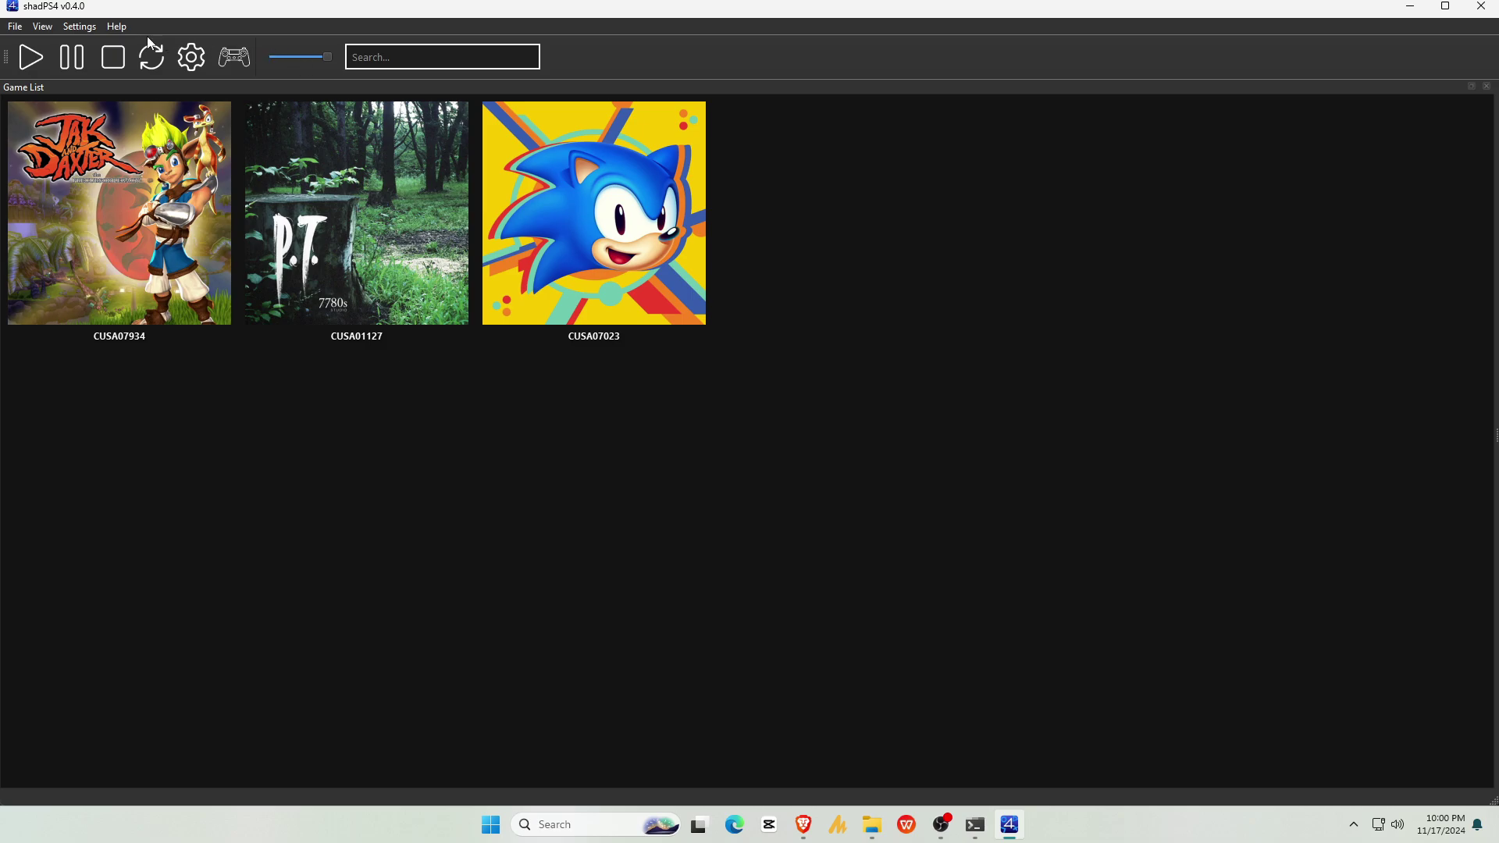
Return the game list to List View.
{"action": "left_click", "coordinate": [42, 26]}
{"action": "mouse_move", "coordinate": [63, 81]}
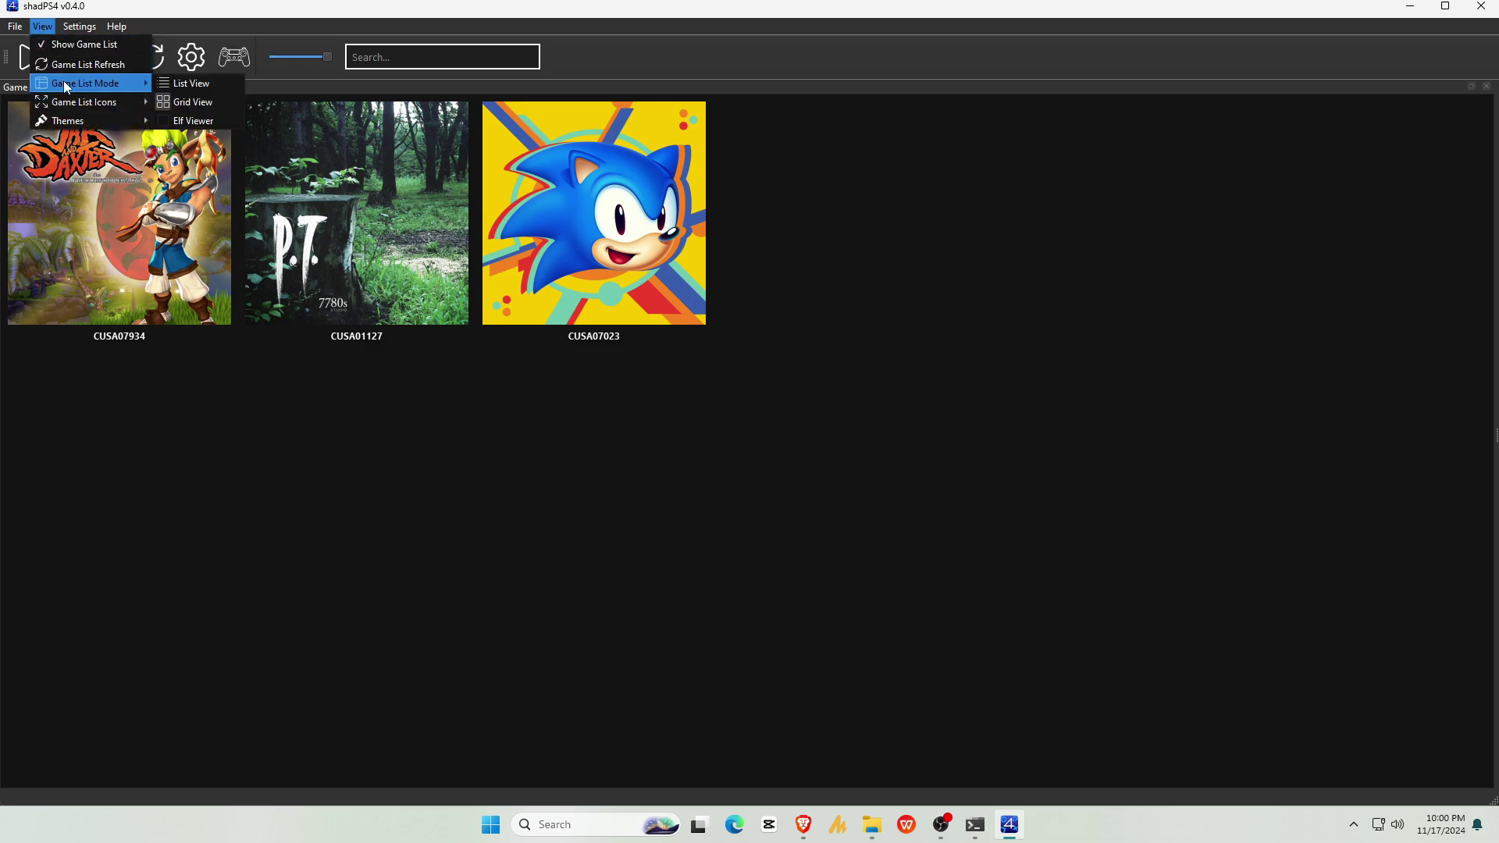
{"action": "left_click", "coordinate": [180, 82]}
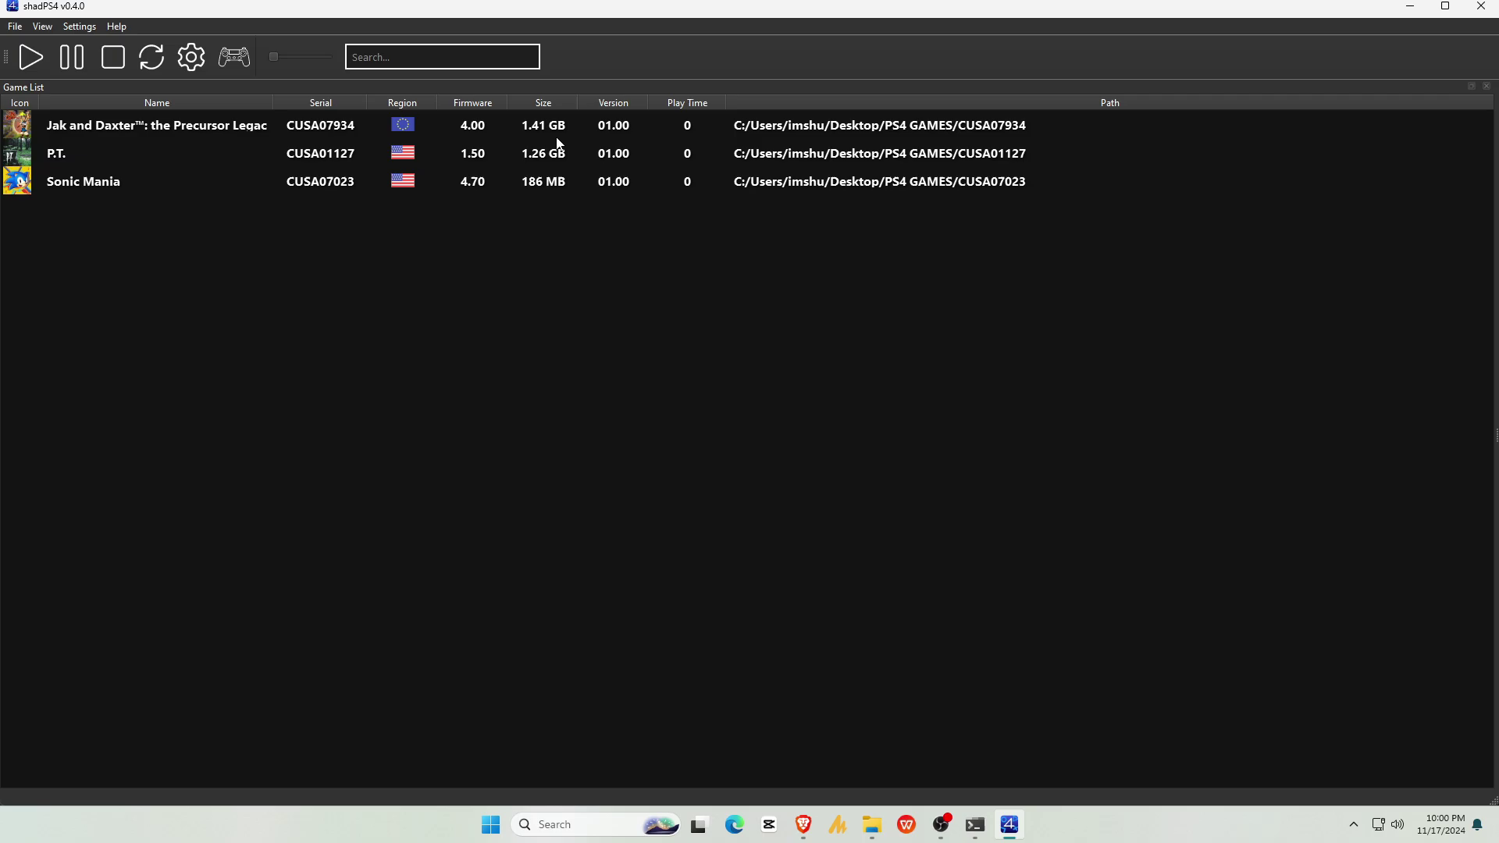
Open the emulator settings and enable fullscreen.
{"action": "left_click", "coordinate": [191, 57]}
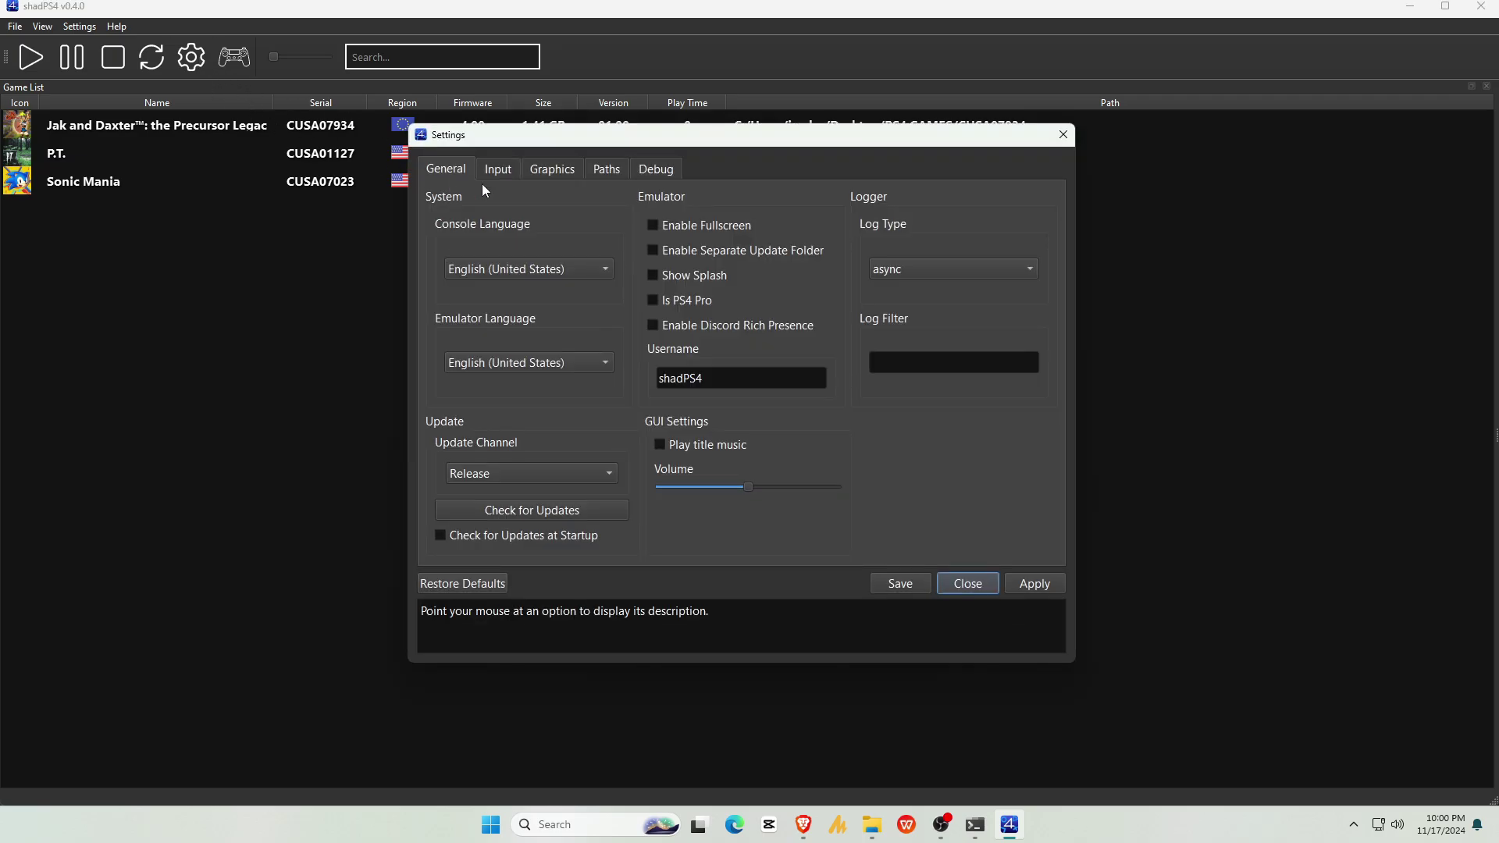
{"action": "left_click", "coordinate": [654, 226]}
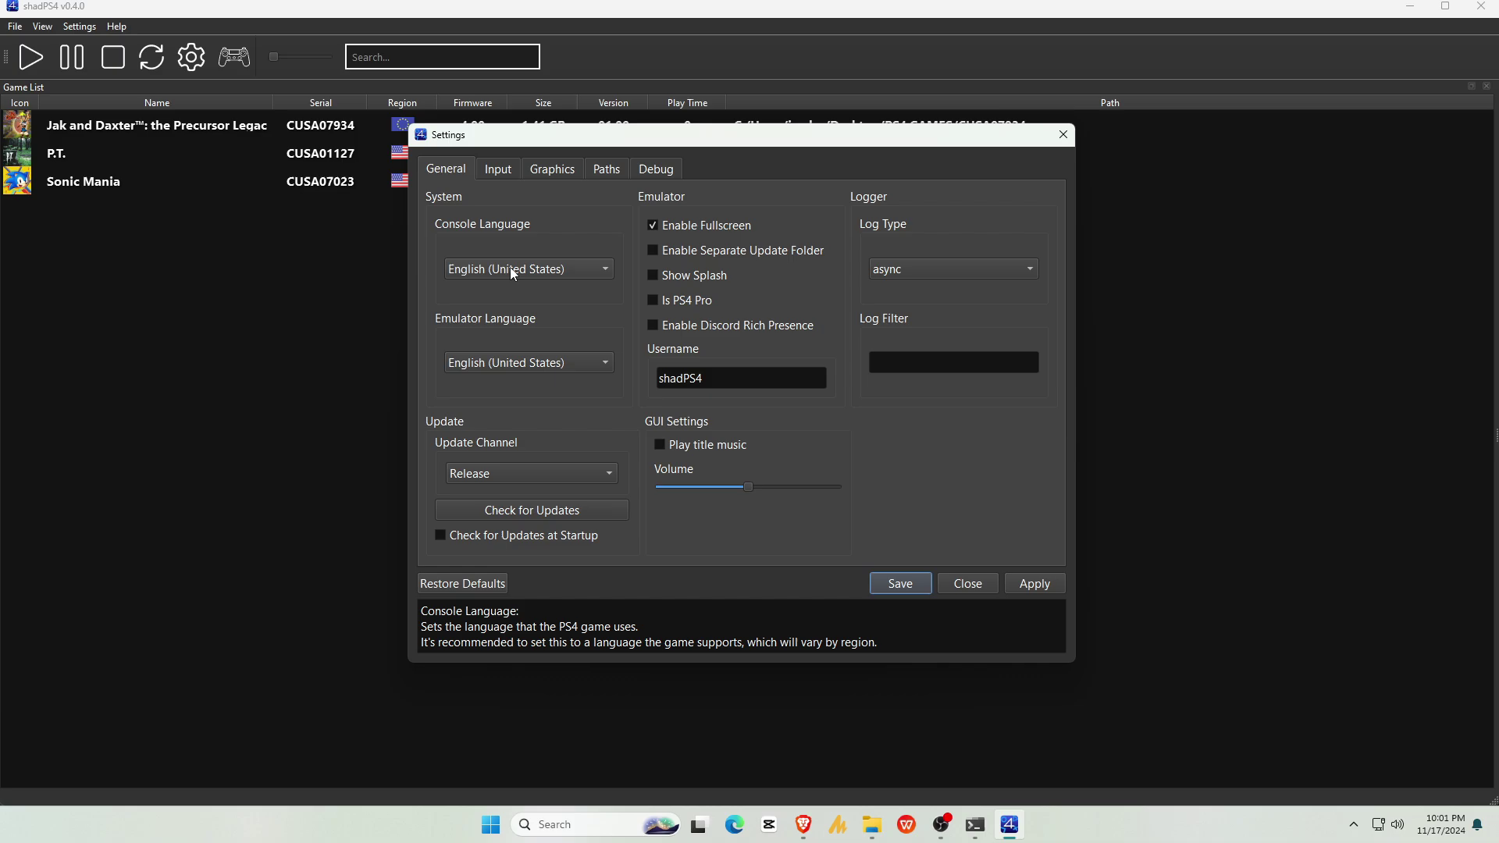
Update the emulator to the latest version from the Nightly channel and enable checking for updates at startup.
{"action": "left_click", "coordinate": [498, 473]}
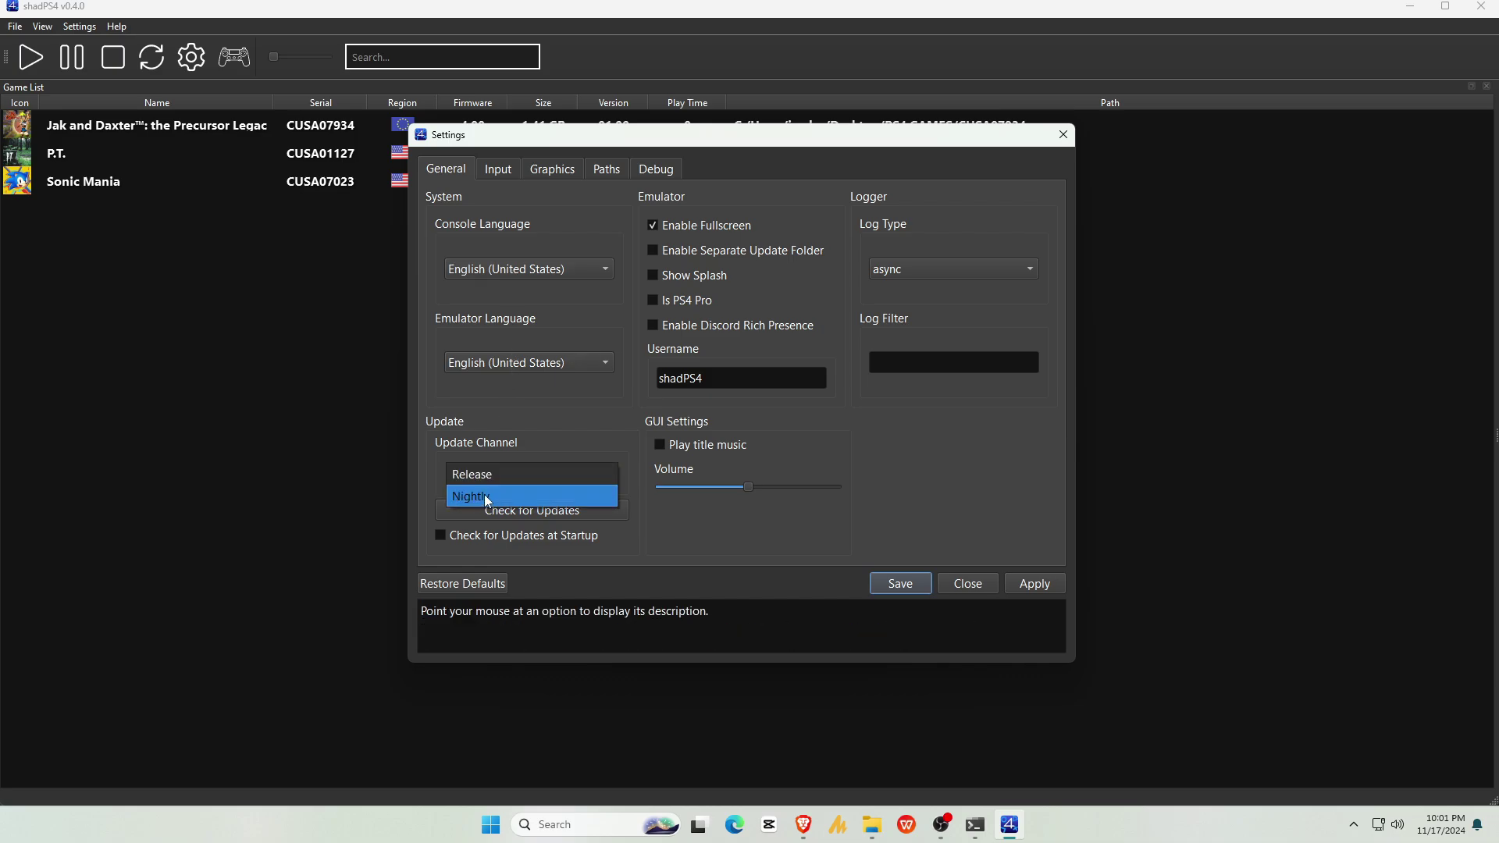
{"action": "left_click", "coordinate": [480, 499]}
{"action": "left_click", "coordinate": [511, 514]}
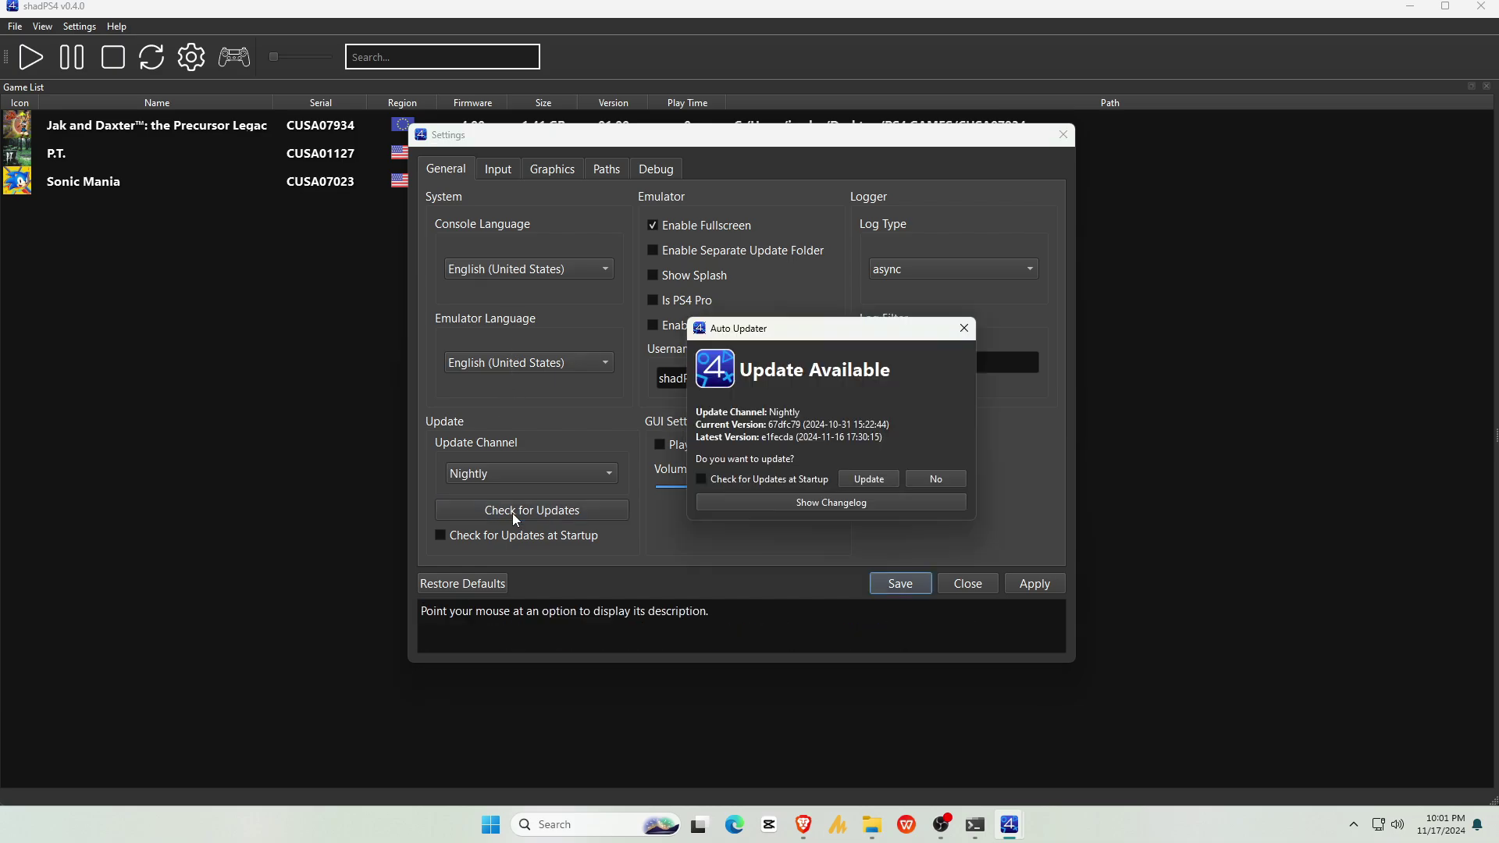
{"action": "left_click", "coordinate": [868, 478]}
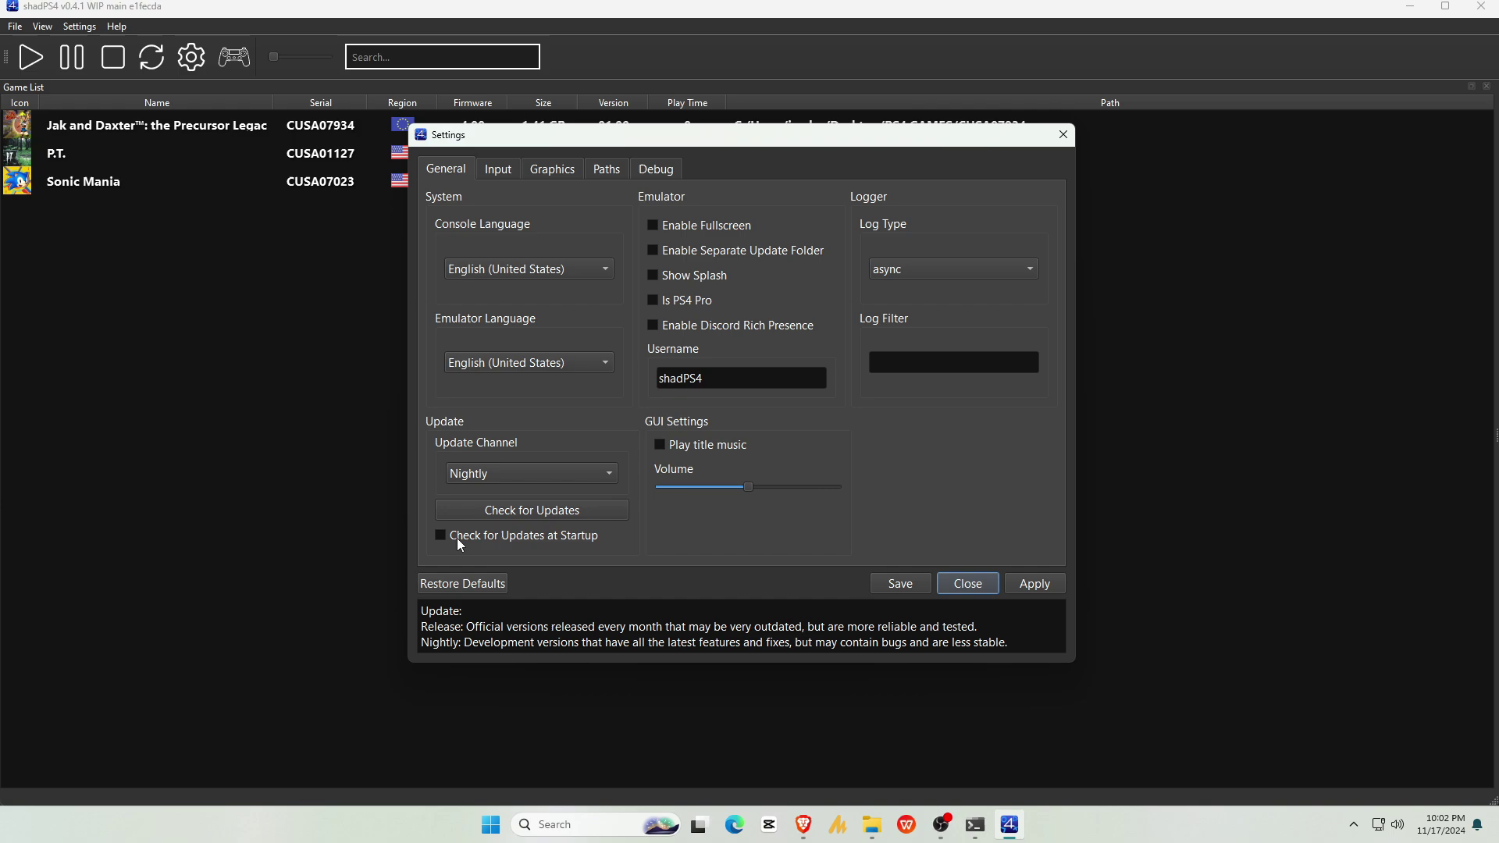
{"action": "left_click", "coordinate": [440, 536]}
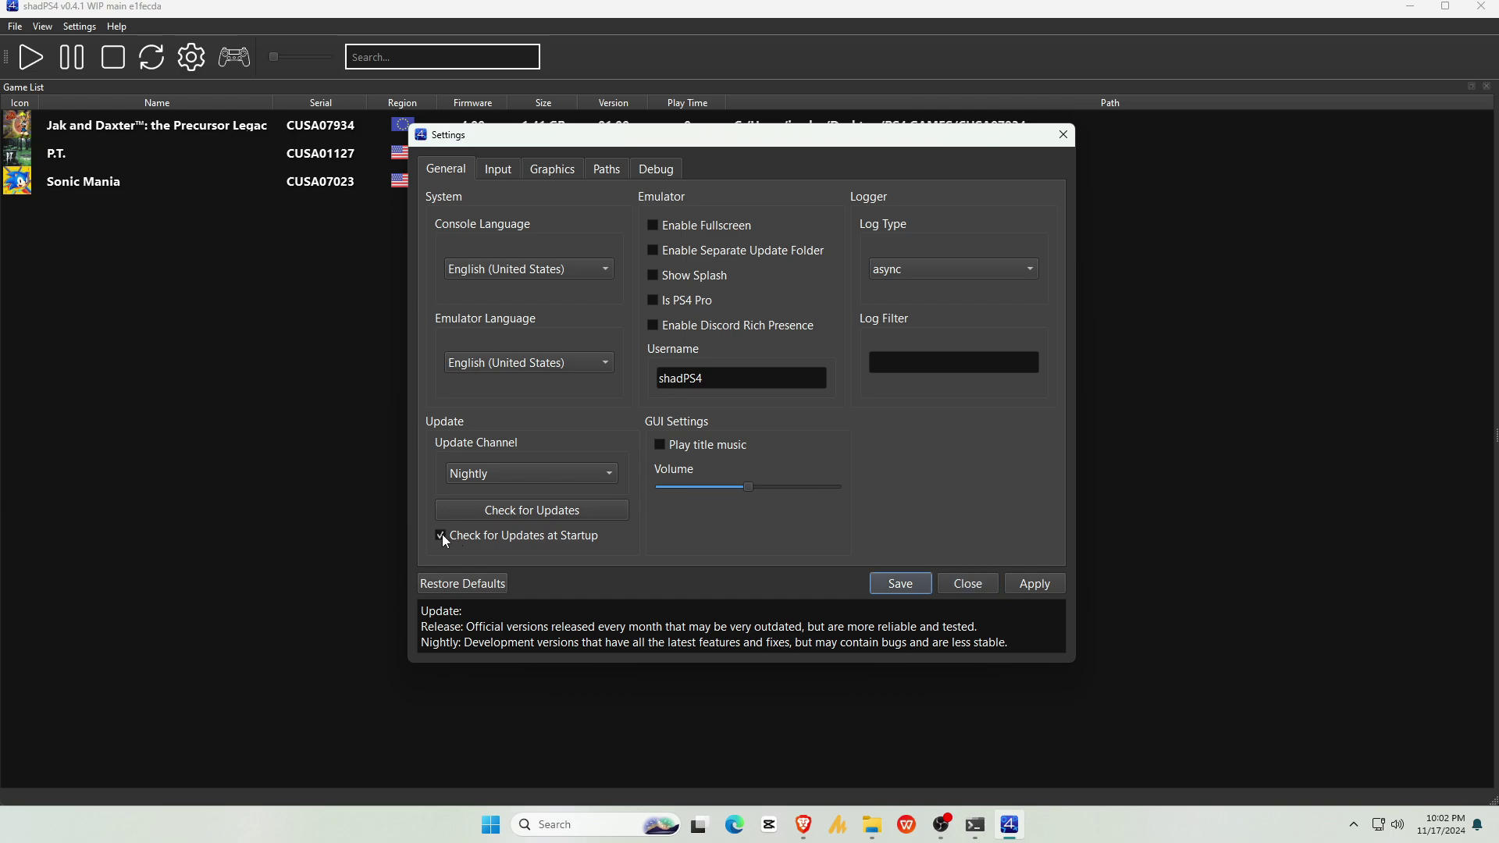
Set the graphics device to NVIDIA GeForce RTX 3050 and save the settings.
{"action": "left_click", "coordinate": [546, 170]}
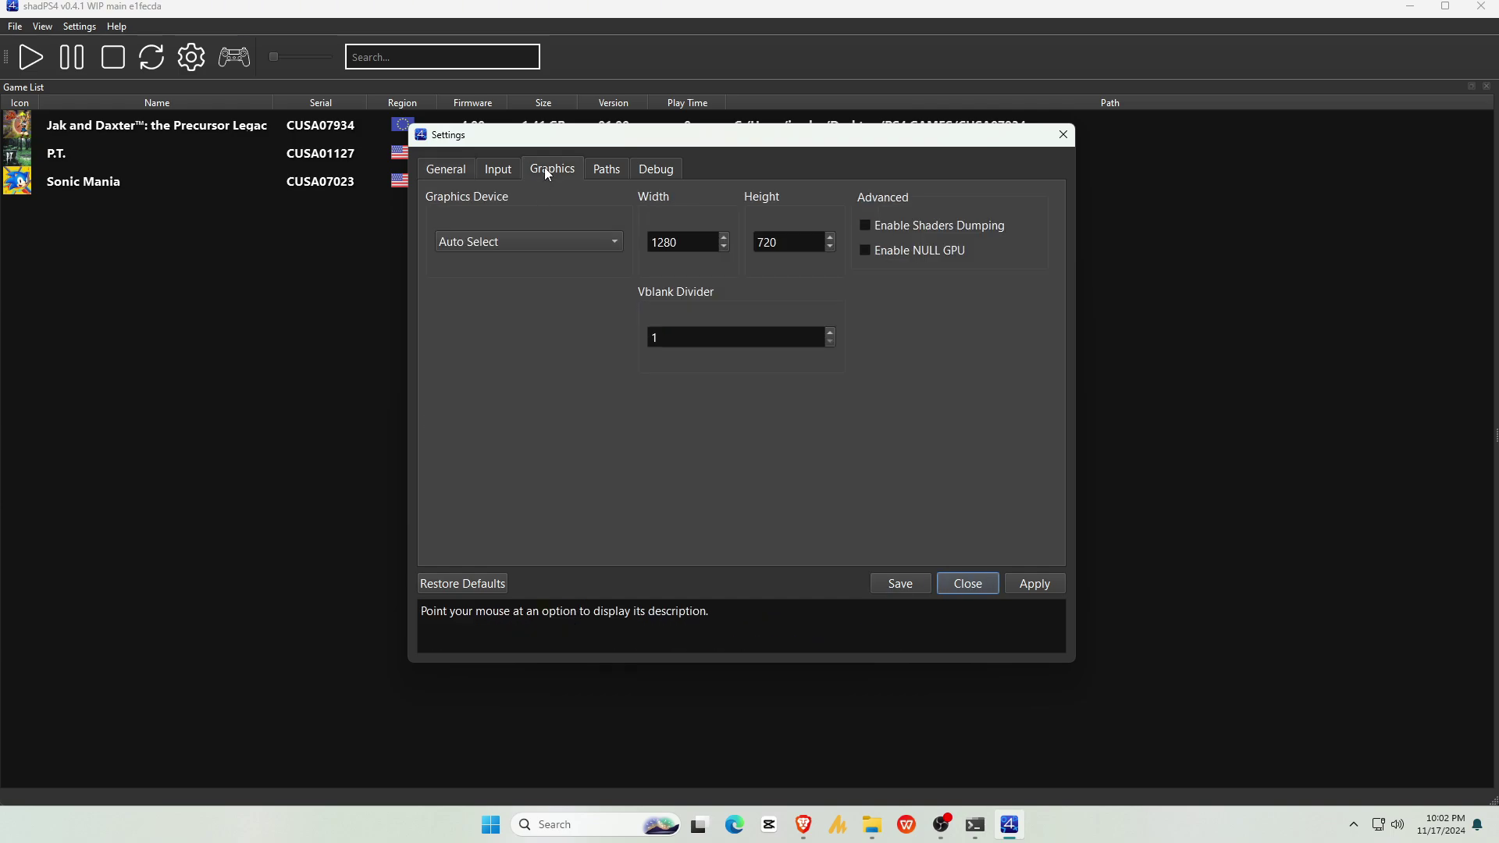
{"action": "left_click", "coordinate": [483, 248]}
{"action": "left_click", "coordinate": [547, 261]}
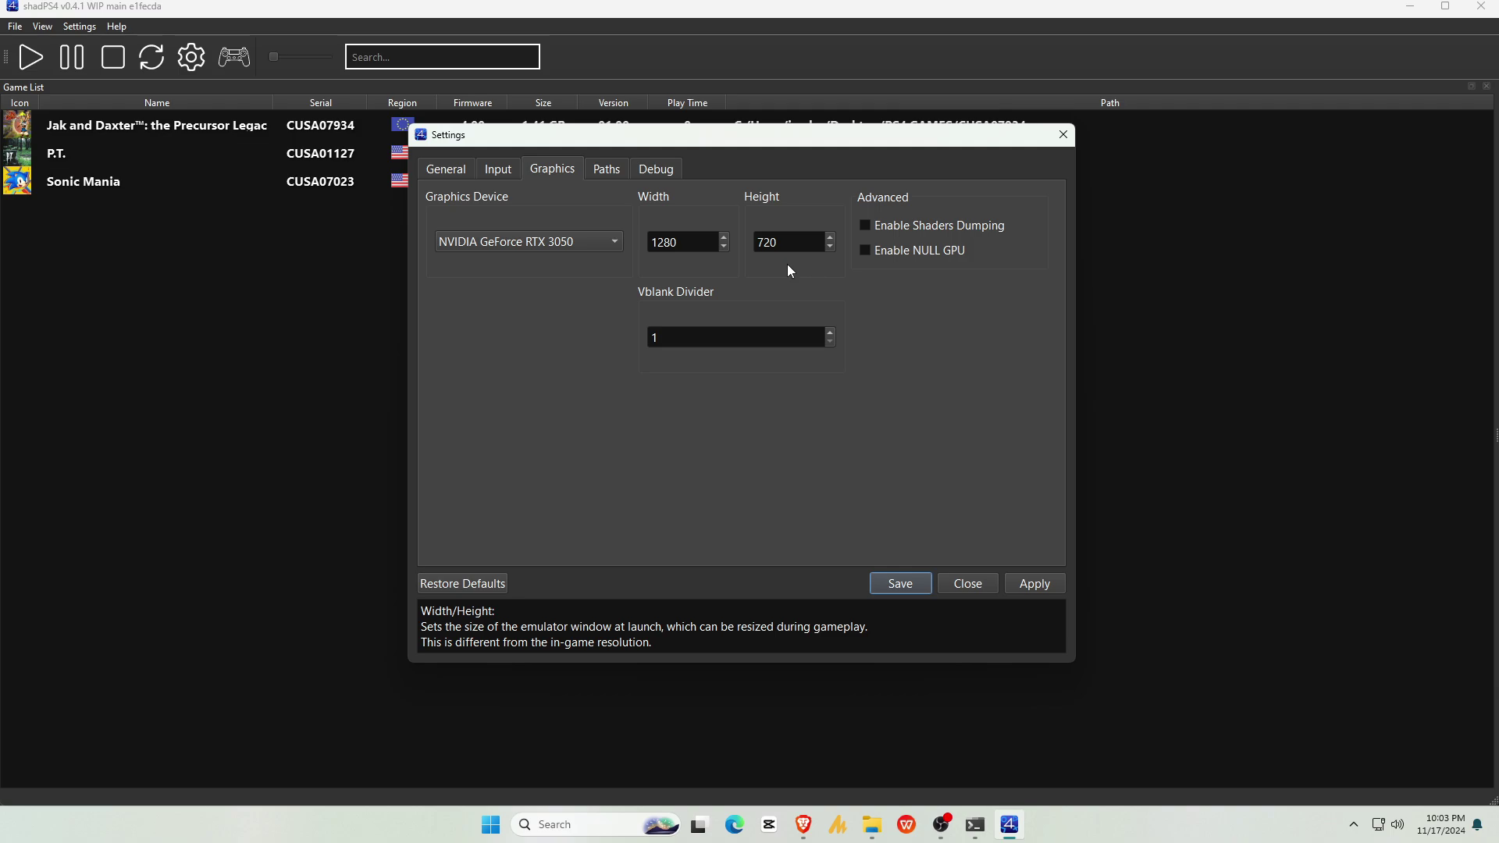
{"action": "left_click", "coordinate": [1033, 583]}
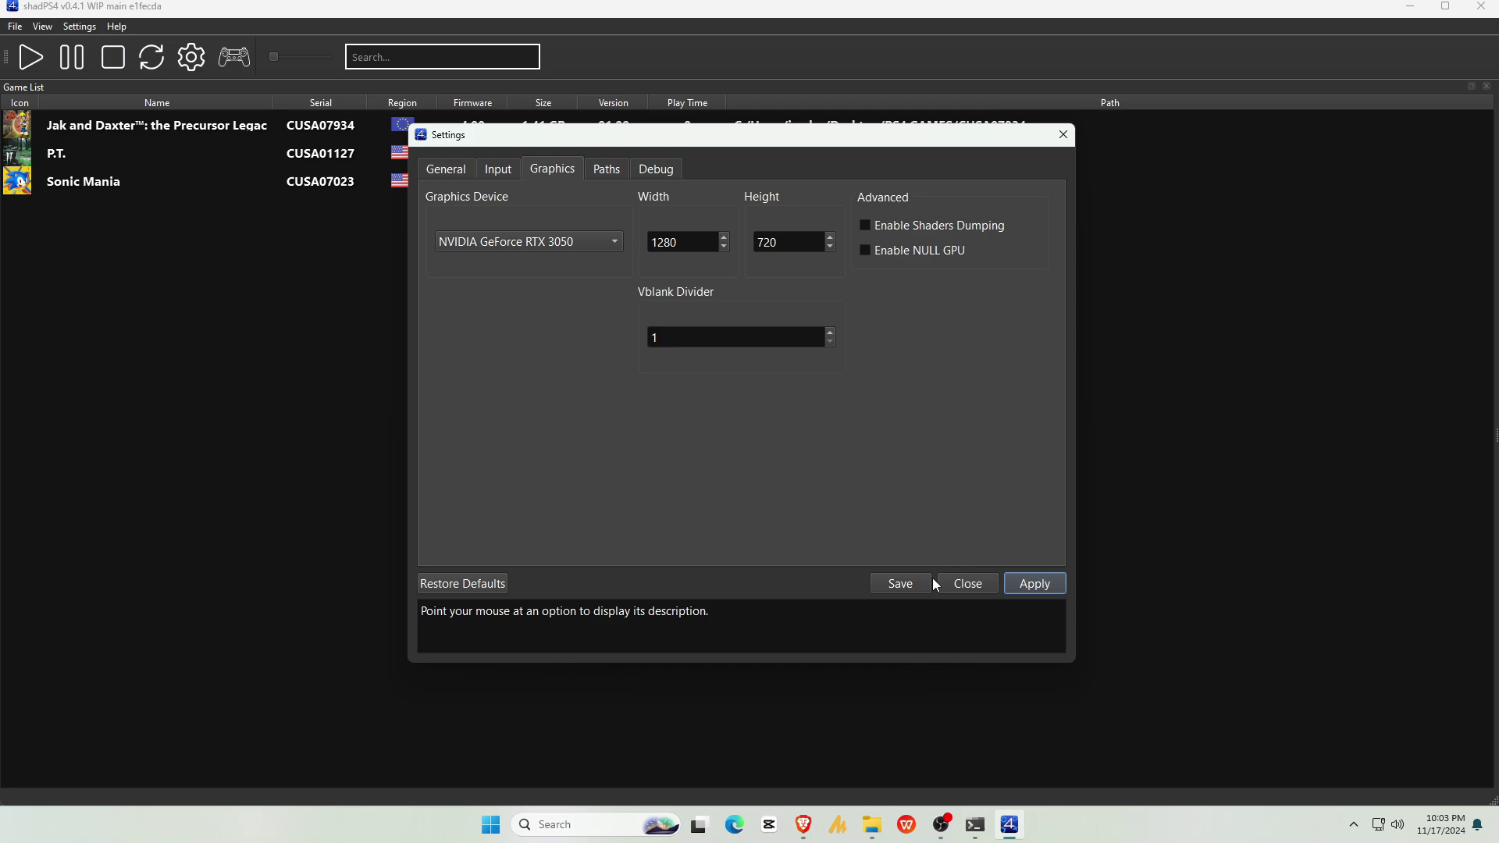
{"action": "left_click", "coordinate": [910, 583]}
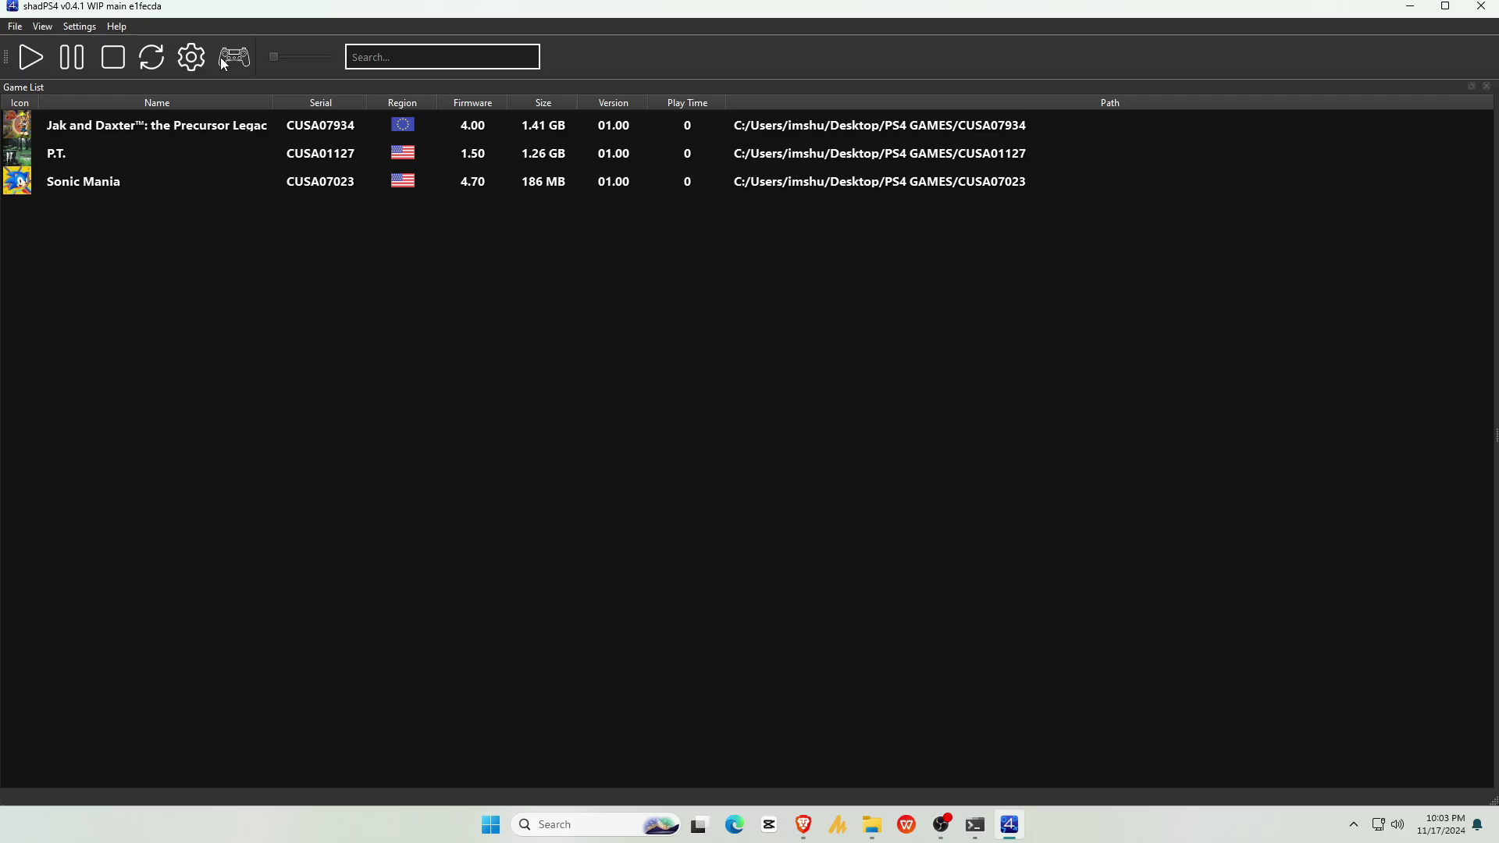
Launch Jak and Daxter: the Precursor Legacy from the game list.
{"action": "double_click", "coordinate": [99, 132]}
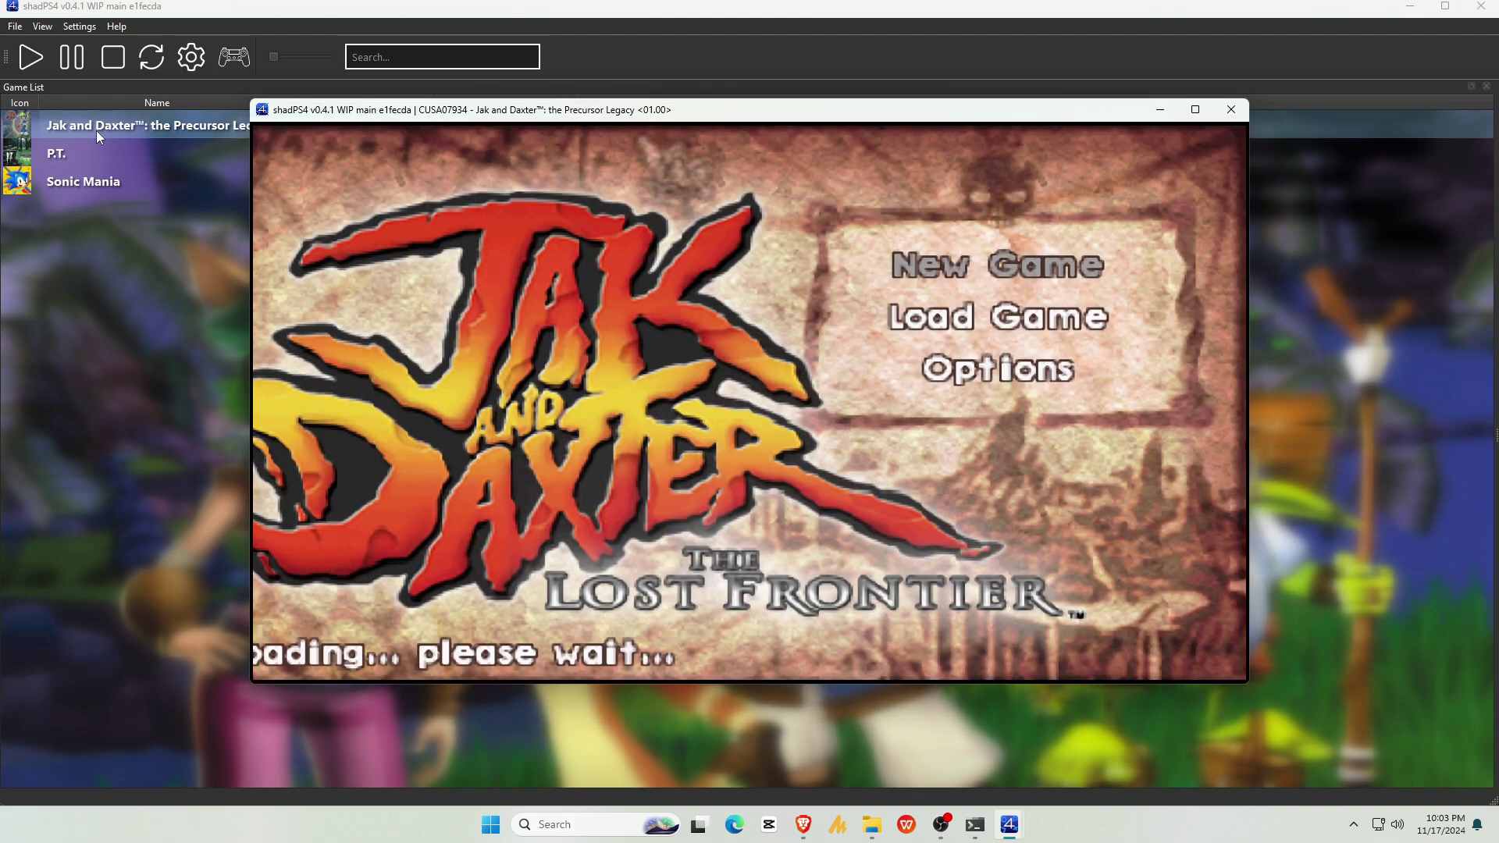